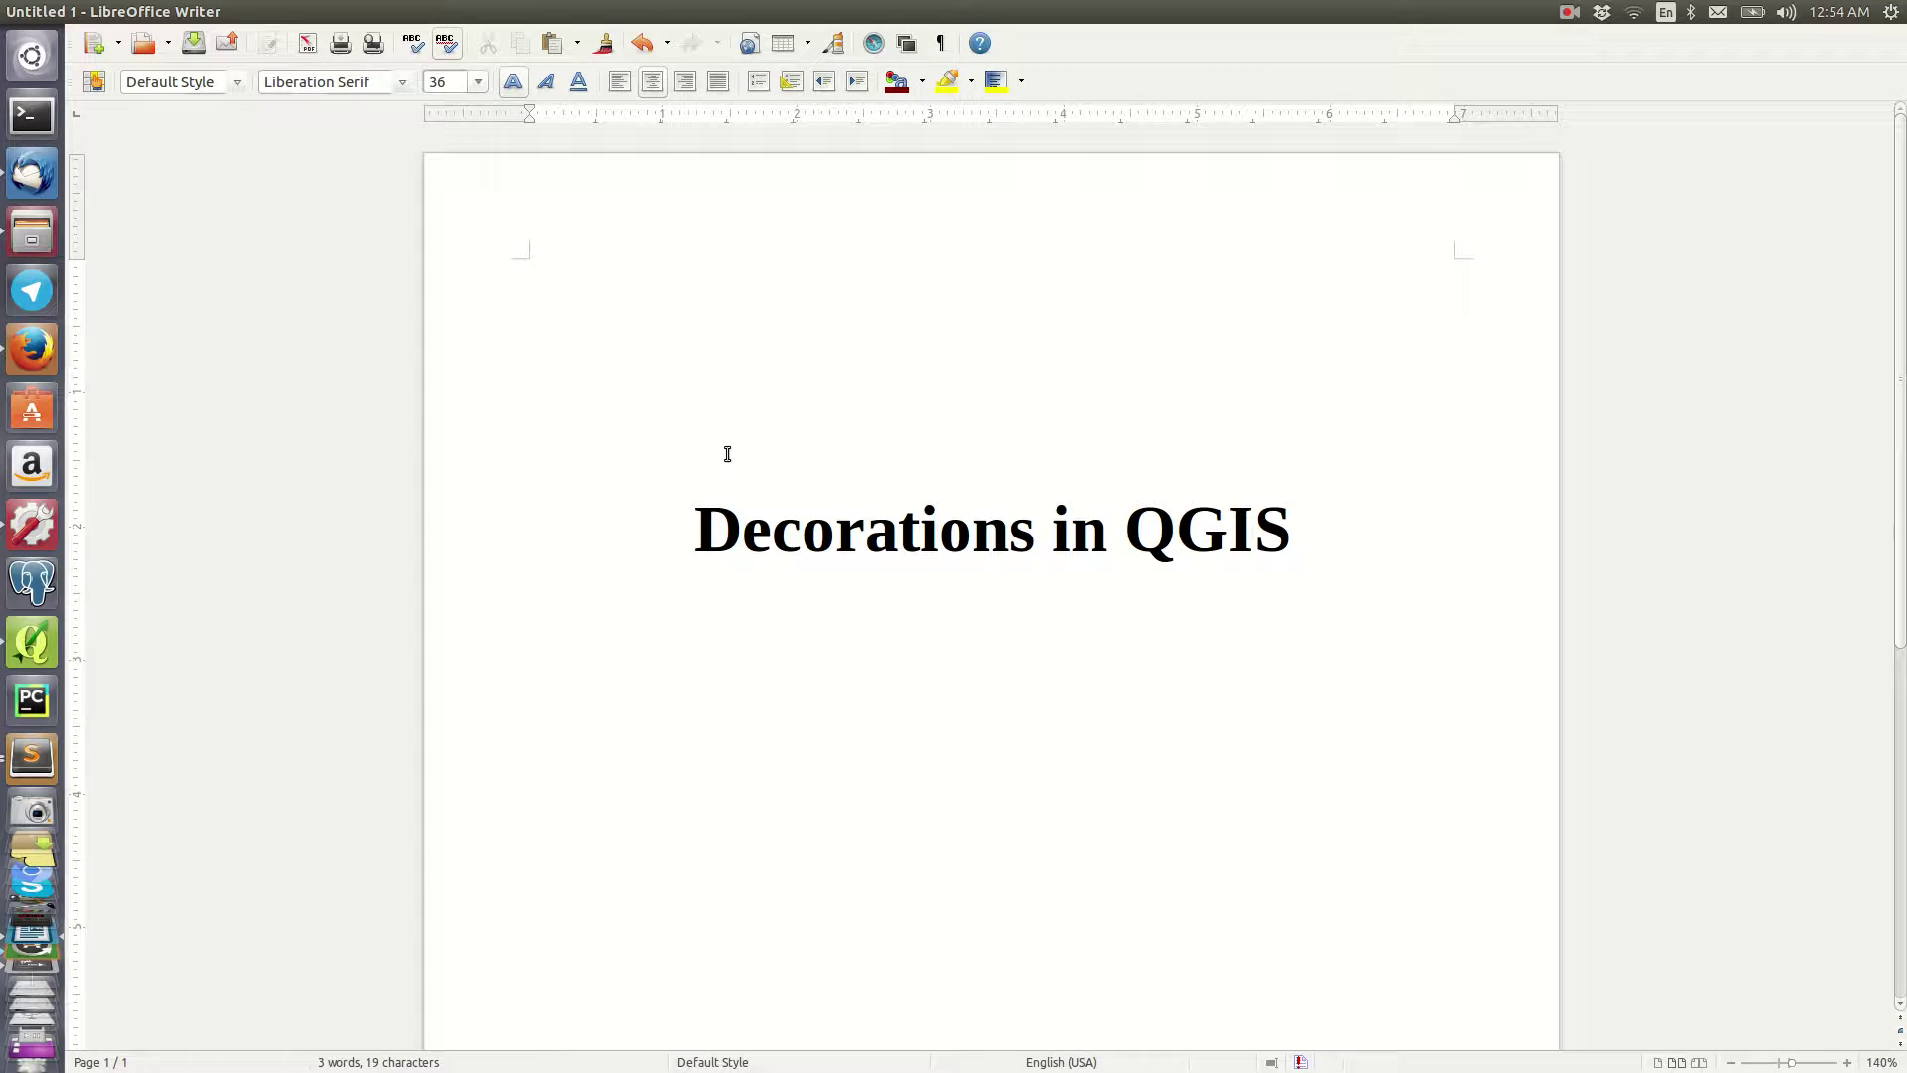
Step: Switch from the Writer title page to the QGIS Desktop window
{"action": "left_click", "coordinate": [32, 643]}
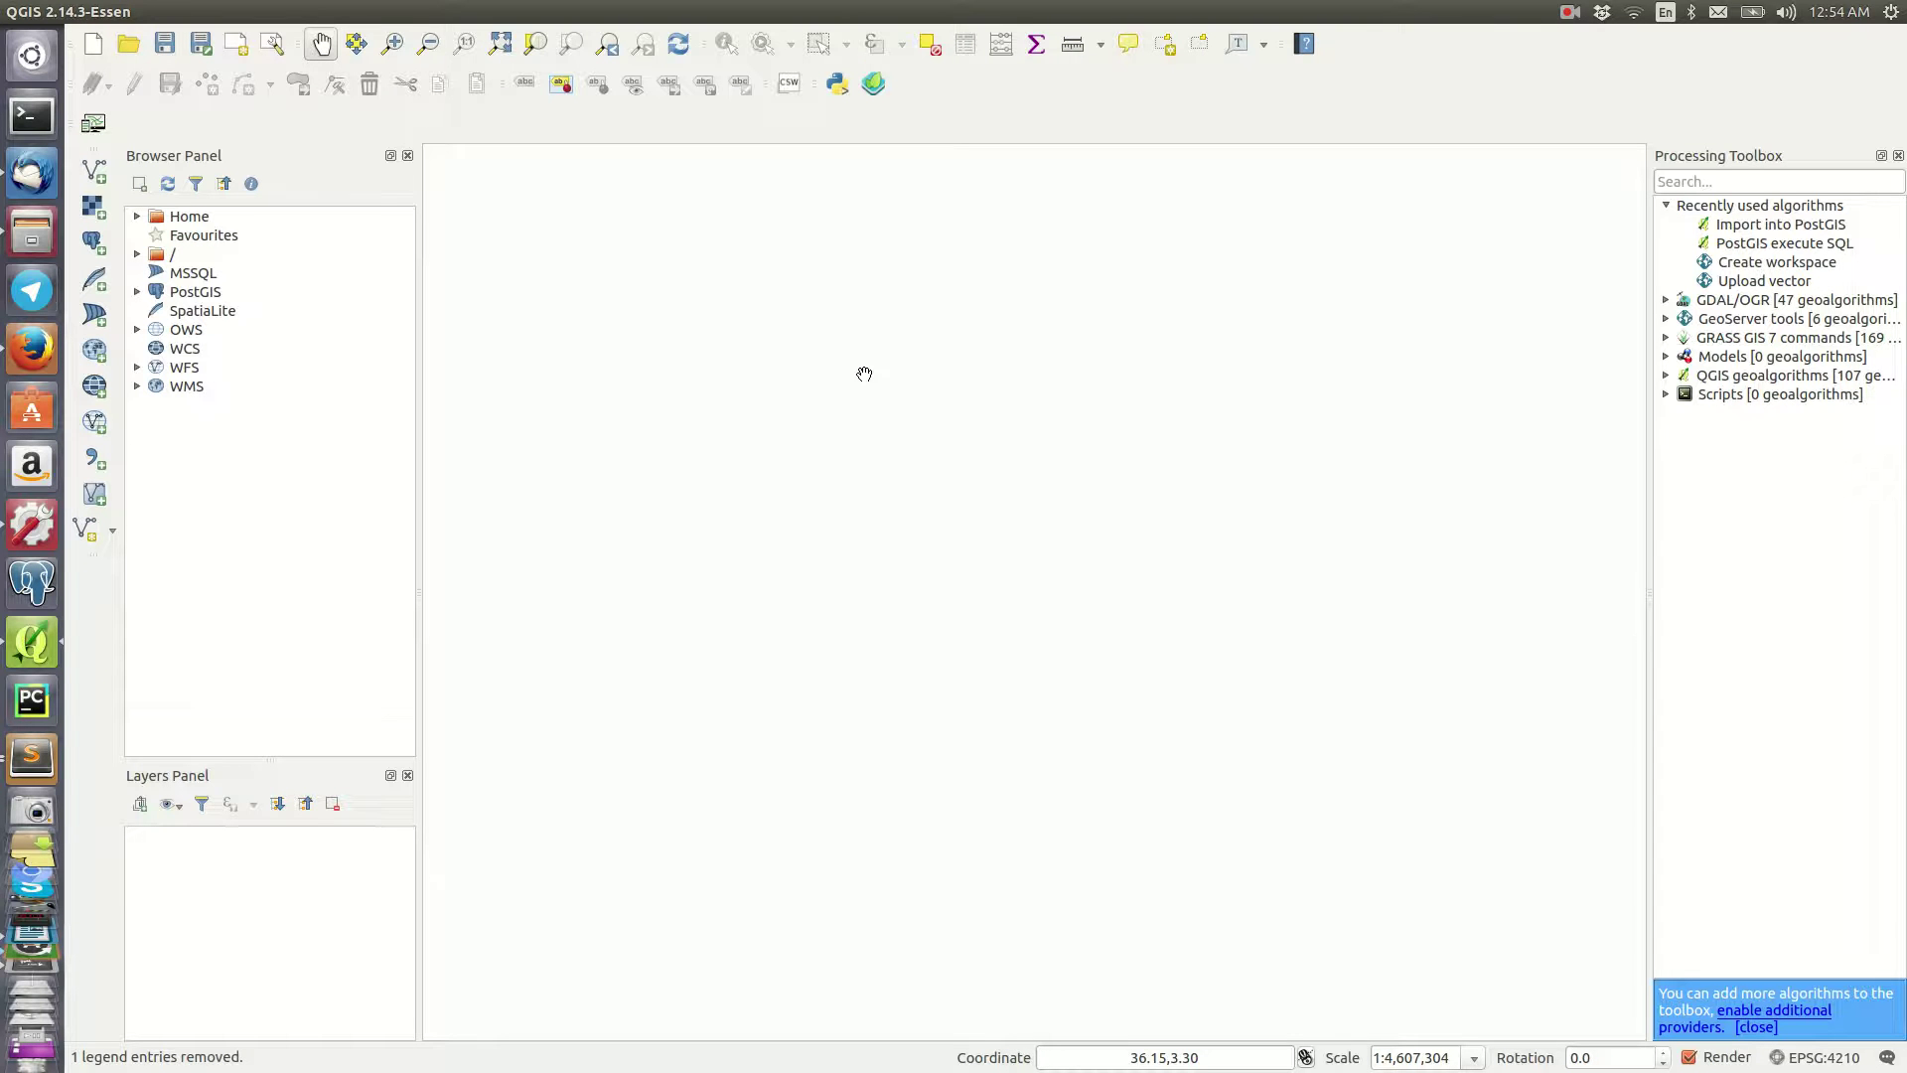
Step: Add africa.shp as a vector layer in Arc 1960 (EPSG:4210) and pan the map slightly down
{"action": "left_click", "coordinate": [93, 171]}
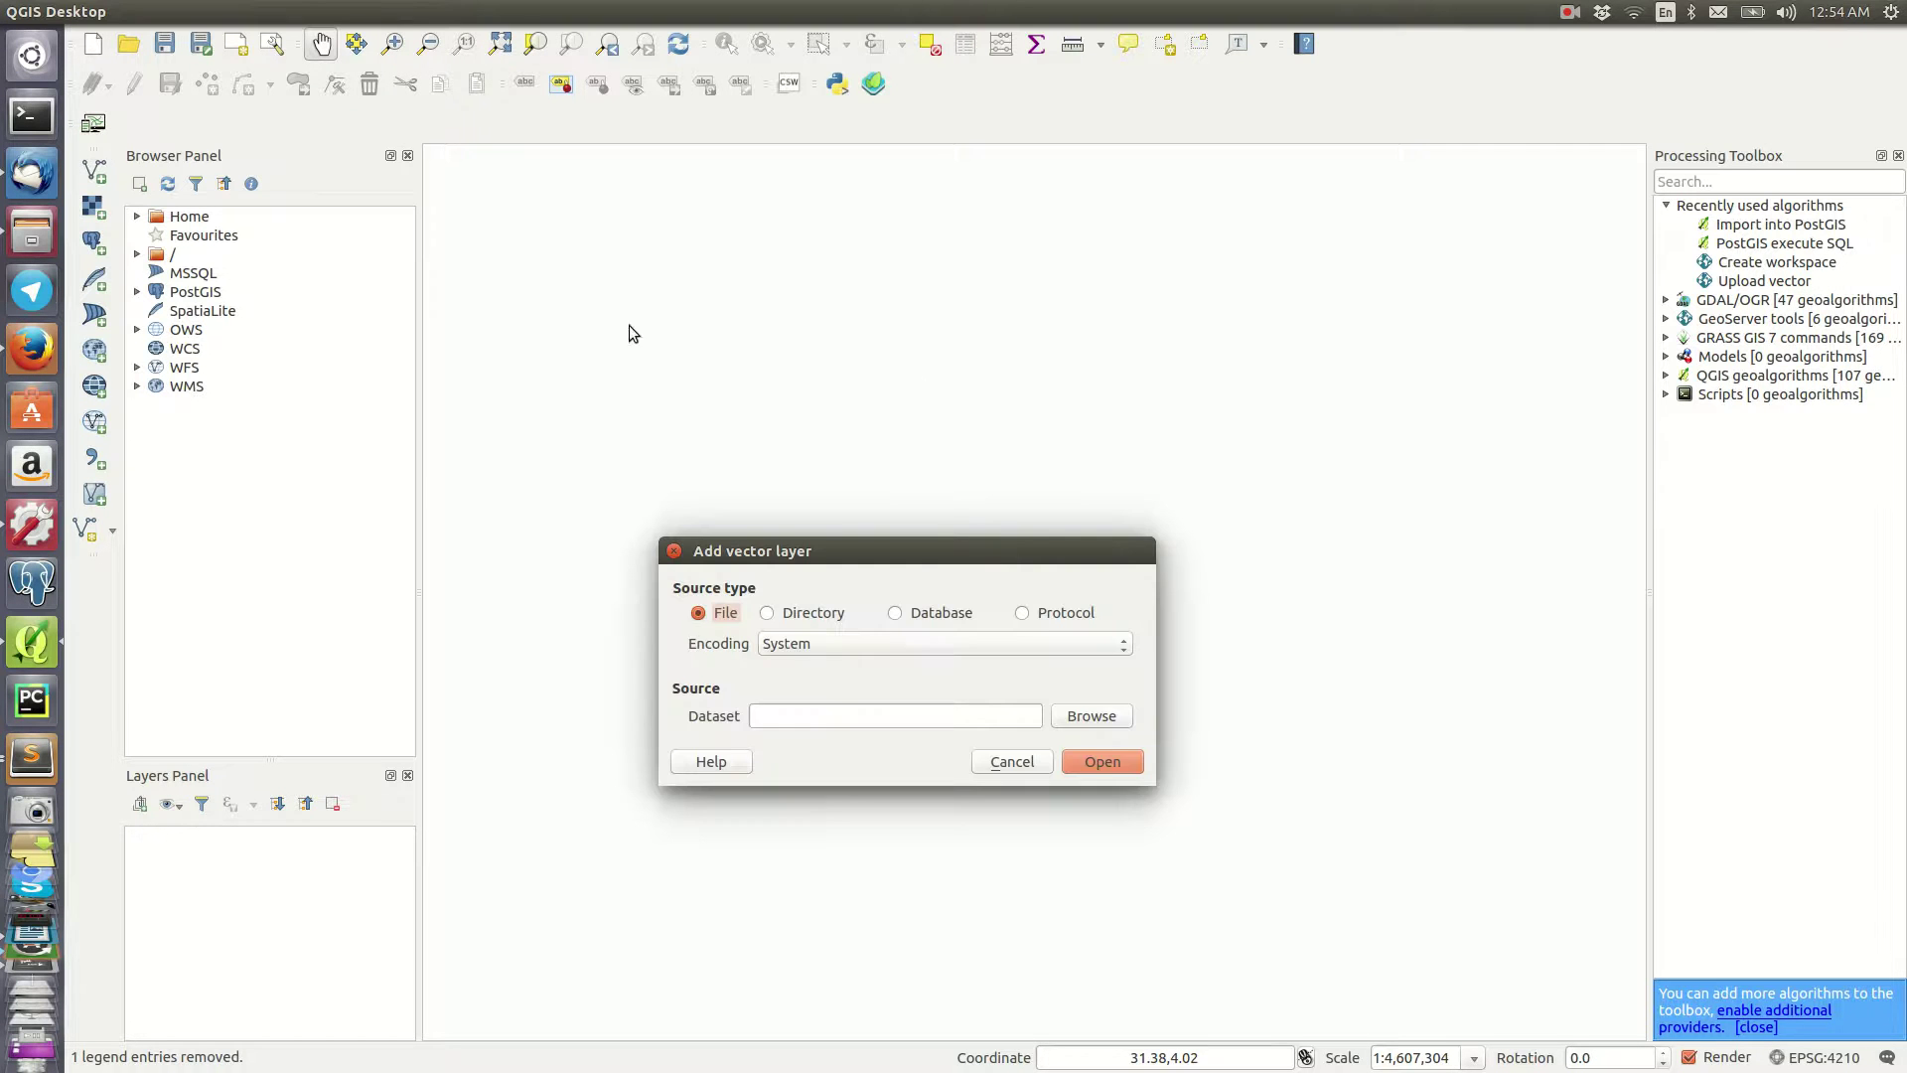
{"action": "left_click", "coordinate": [1128, 686]}
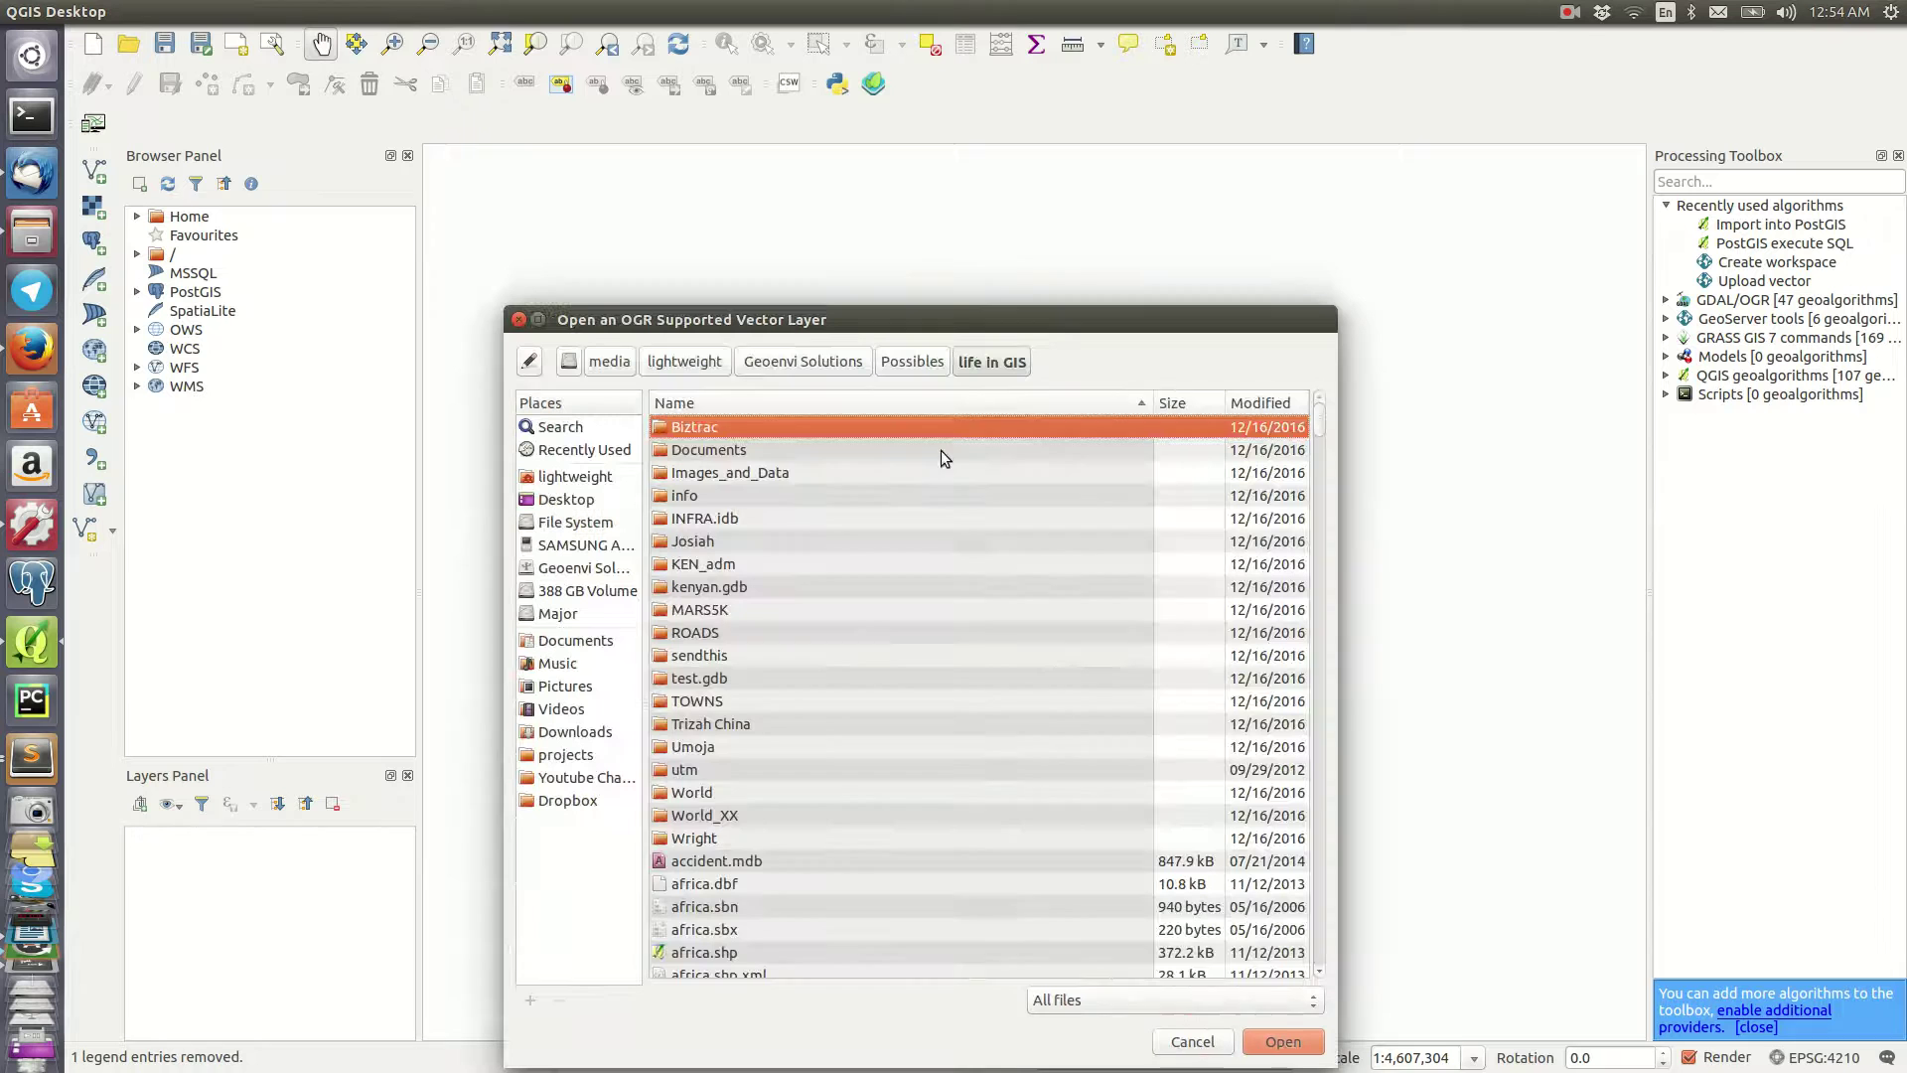
{"action": "scroll", "coordinate": [803, 610], "scroll_direction": "down", "scroll_amount": 5}
{"action": "left_click", "coordinate": [779, 683]}
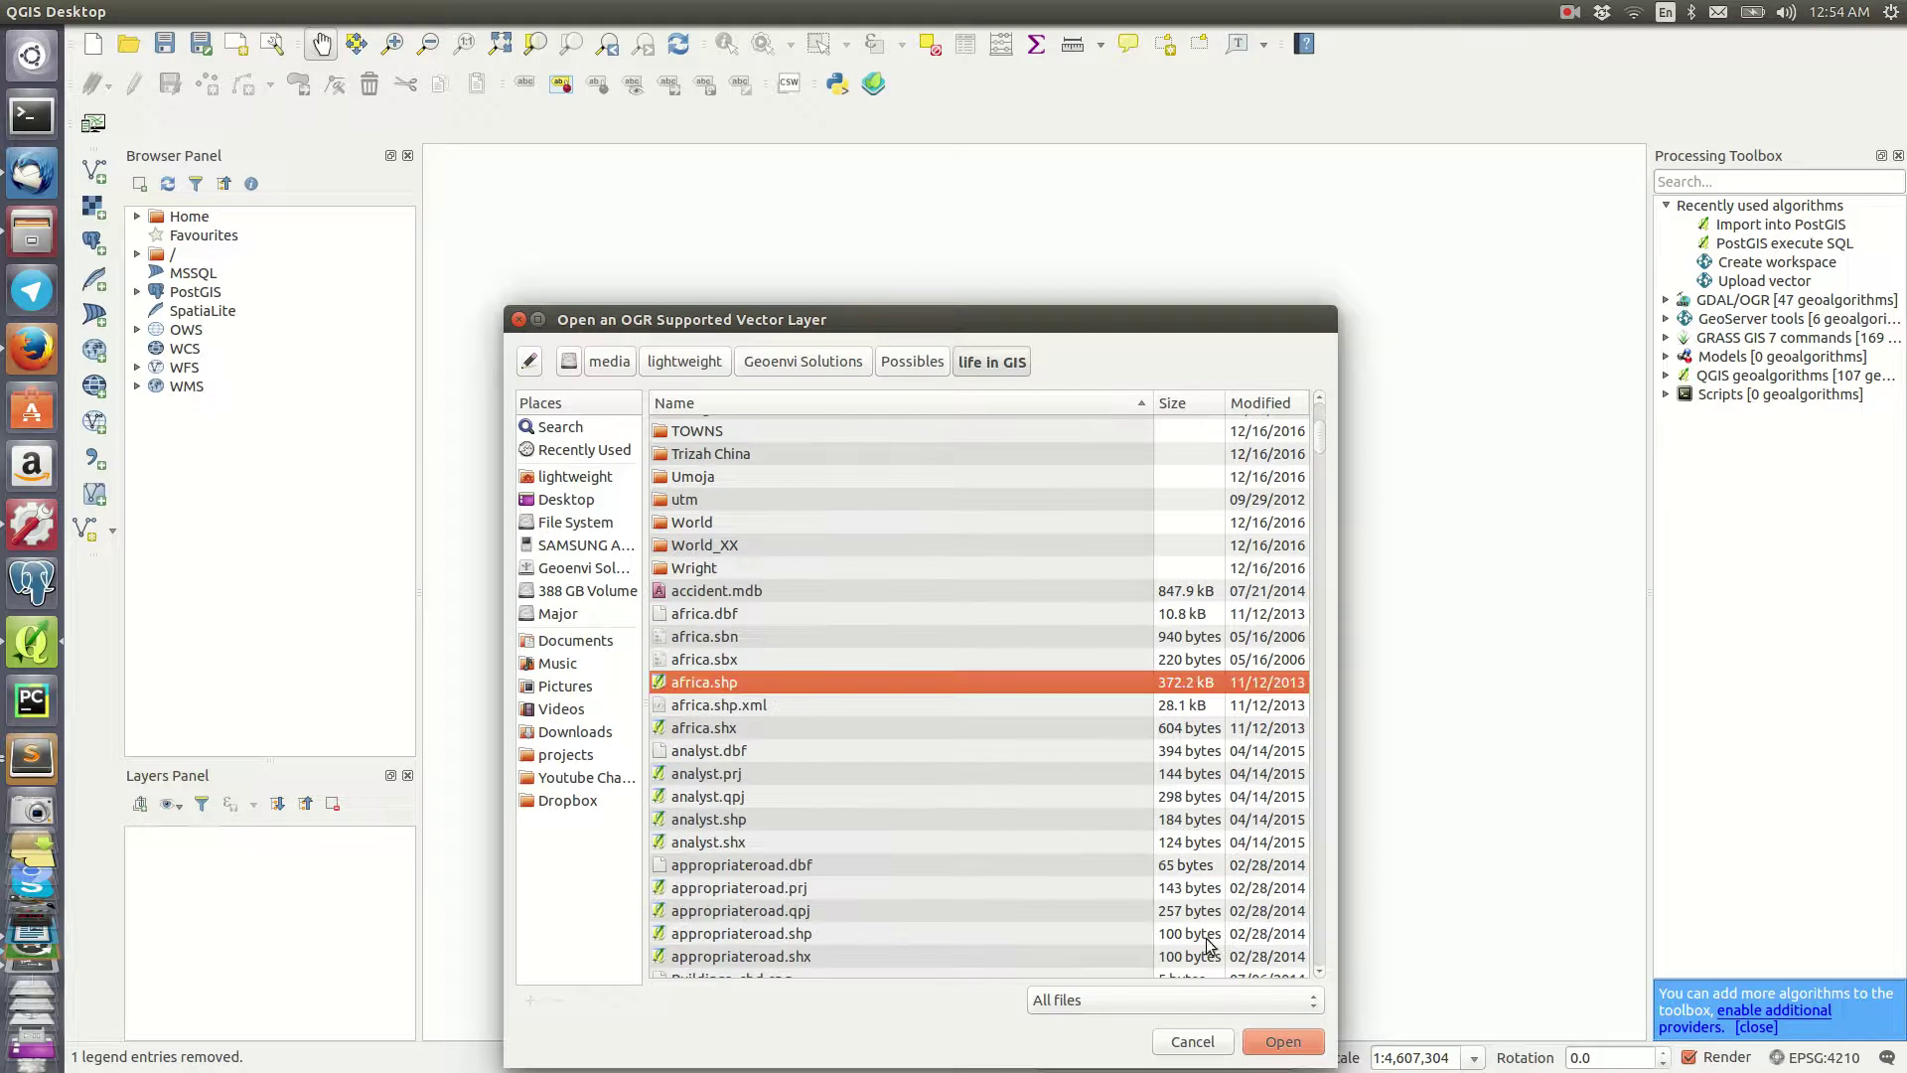
{"action": "left_click", "coordinate": [1283, 1041]}
{"action": "left_click", "coordinate": [1152, 722]}
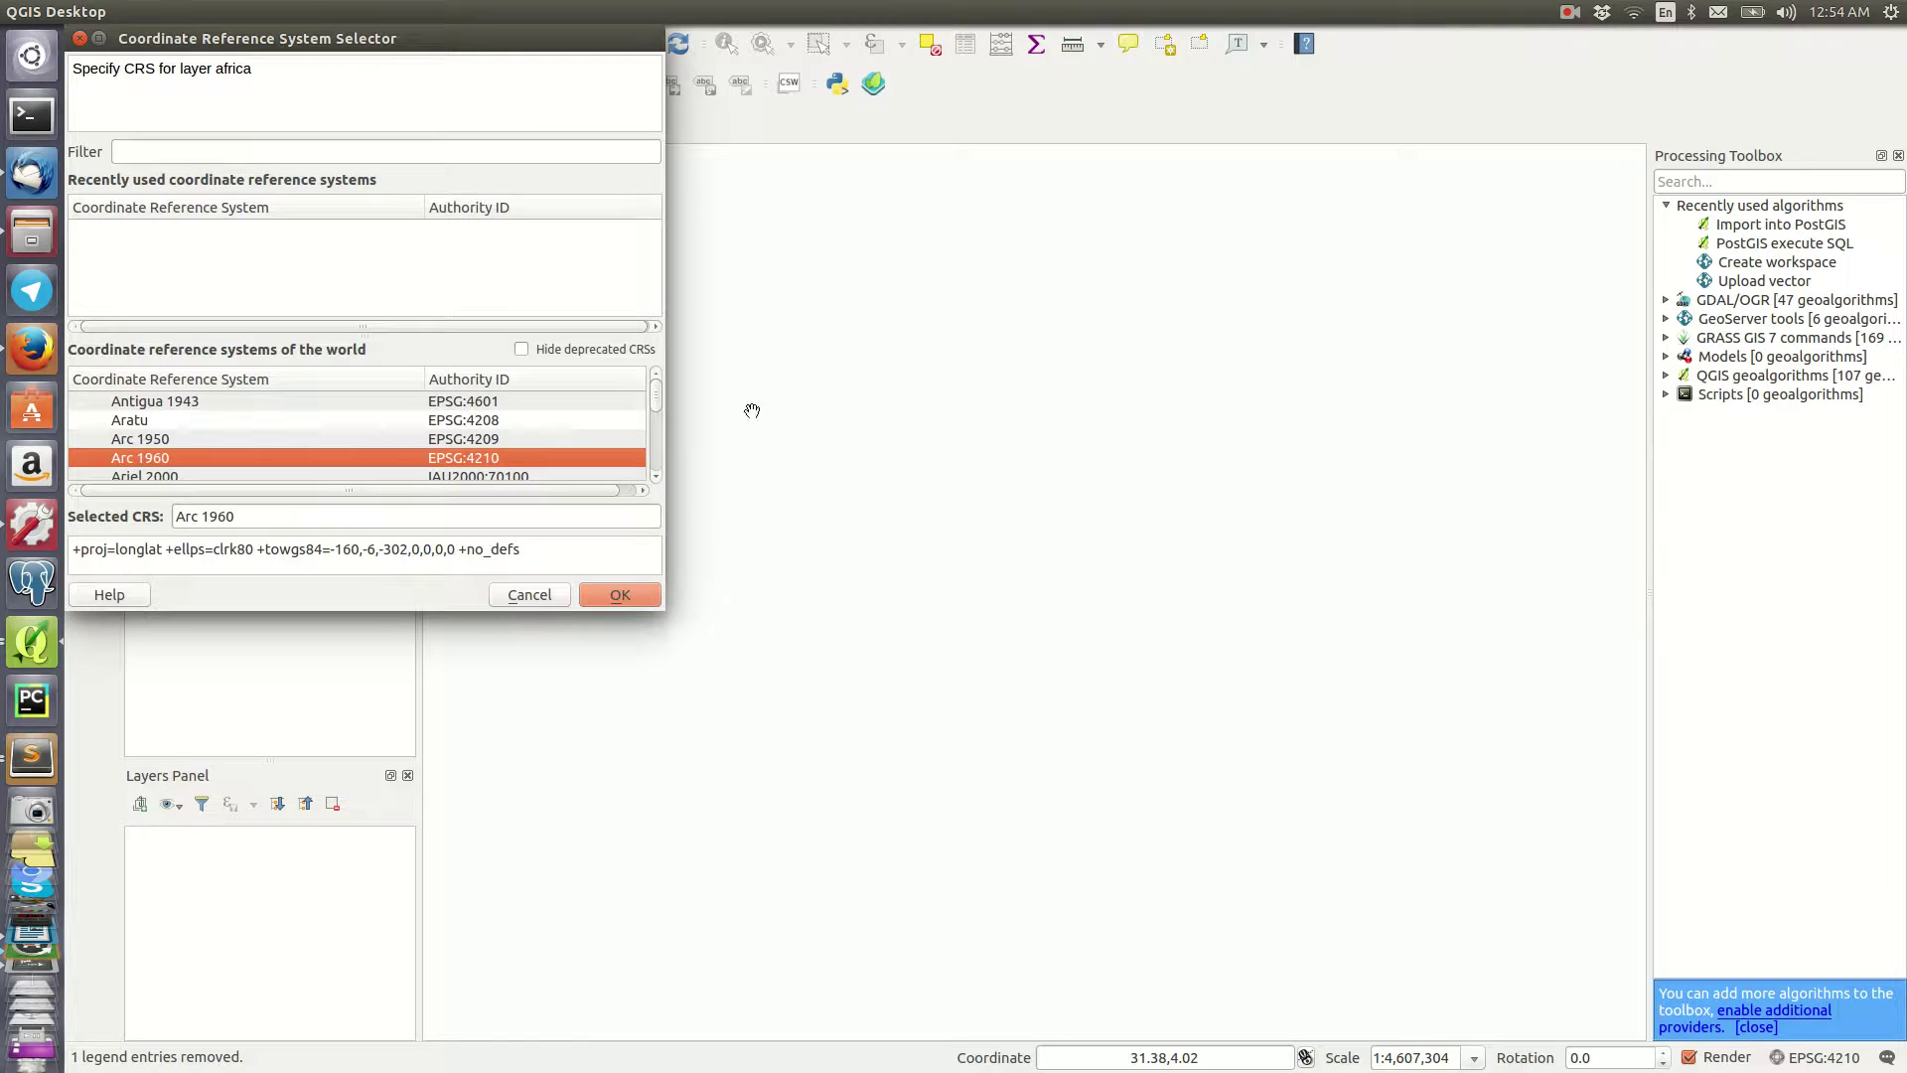
{"action": "left_click", "coordinate": [624, 594]}
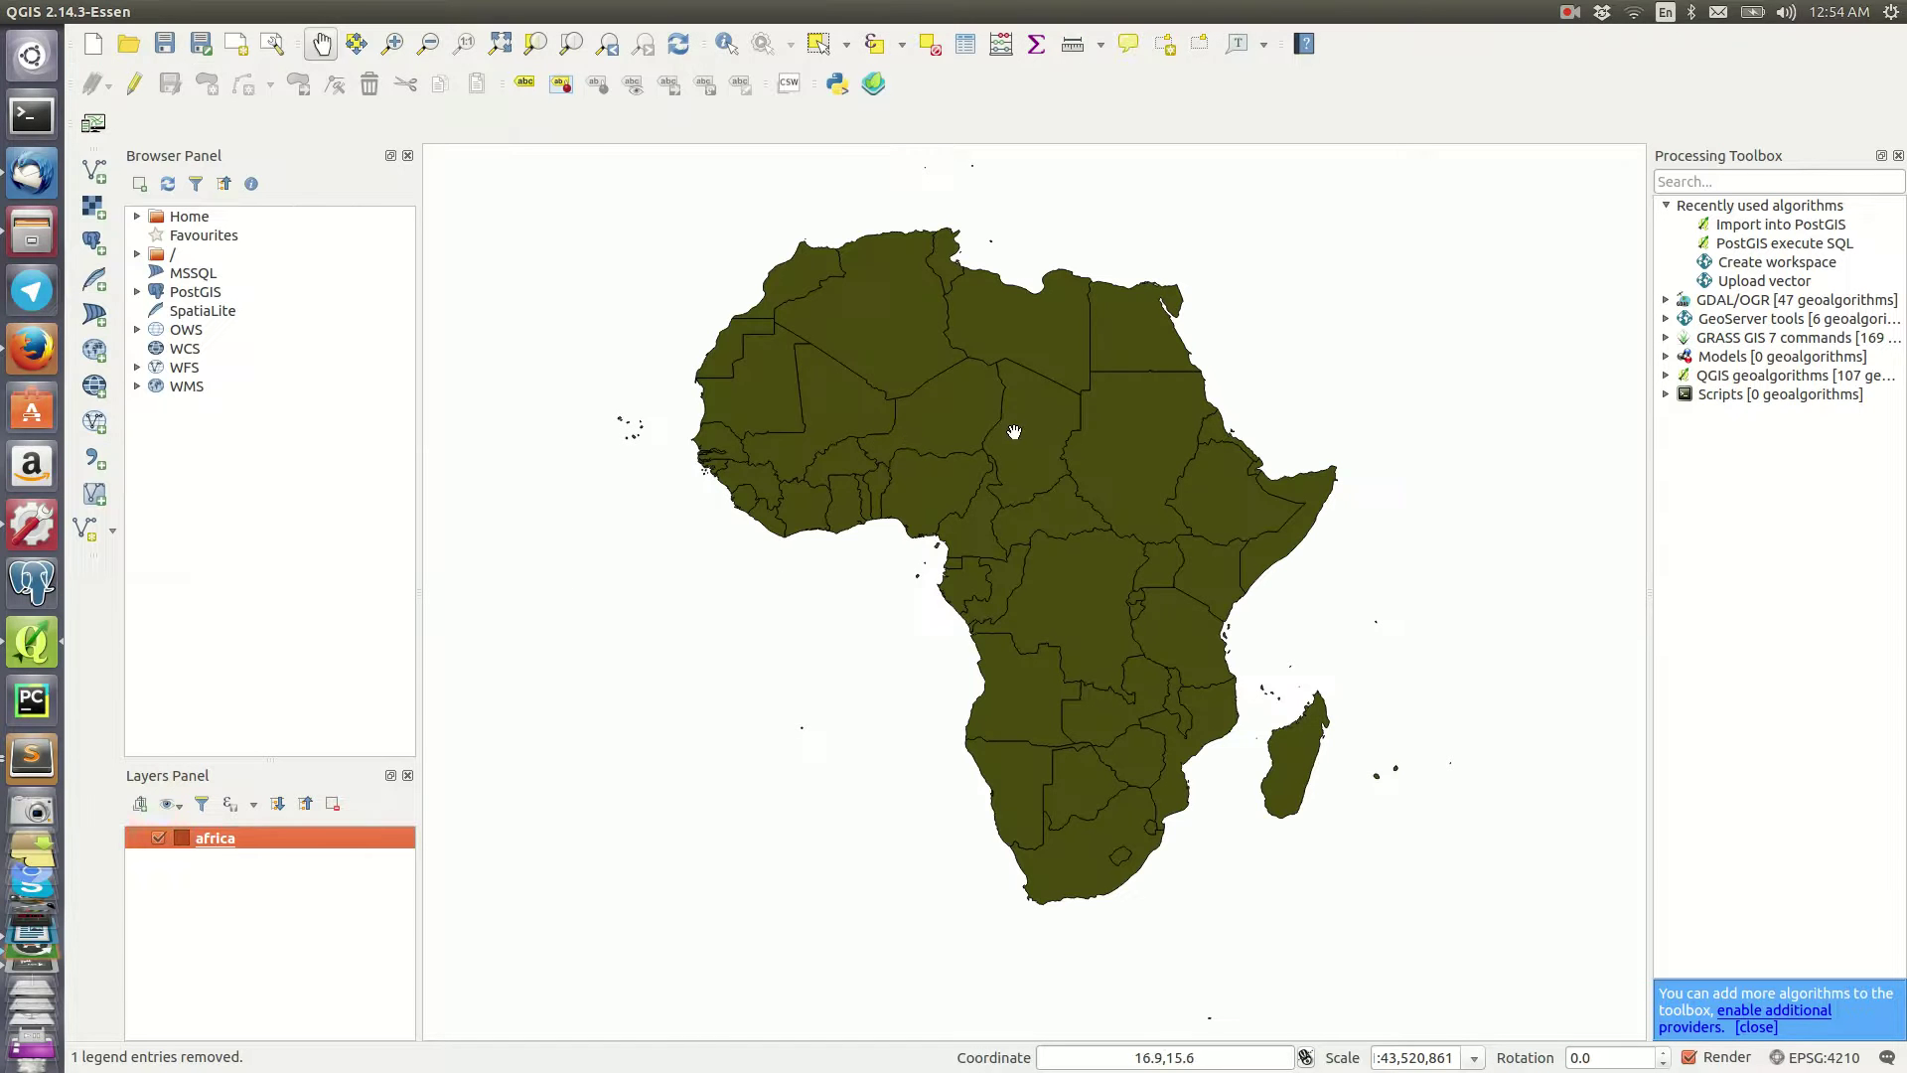
{"action": "left_click_drag", "start_coordinate": [1034, 435], "coordinate": [1033, 457]}
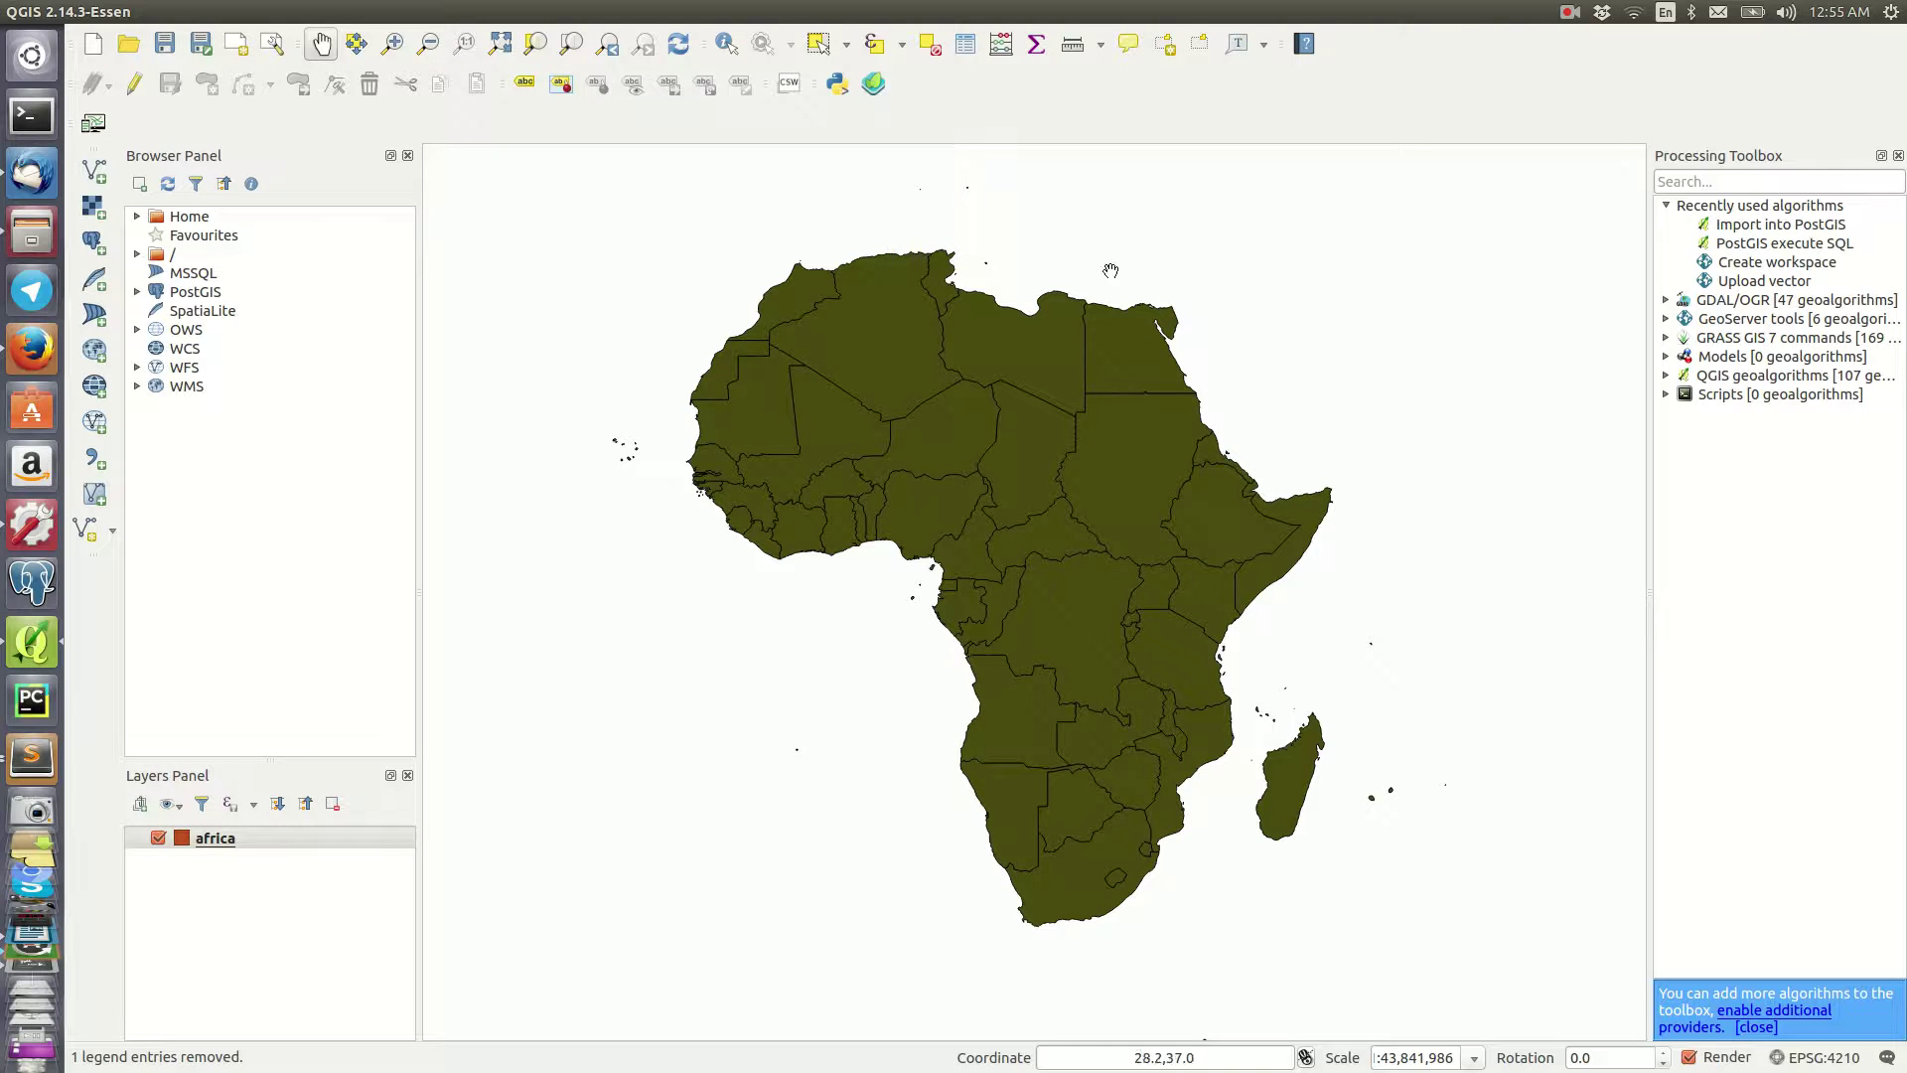
{"action": "left_click_drag", "start_coordinate": [1074, 484], "coordinate": [1099, 526]}
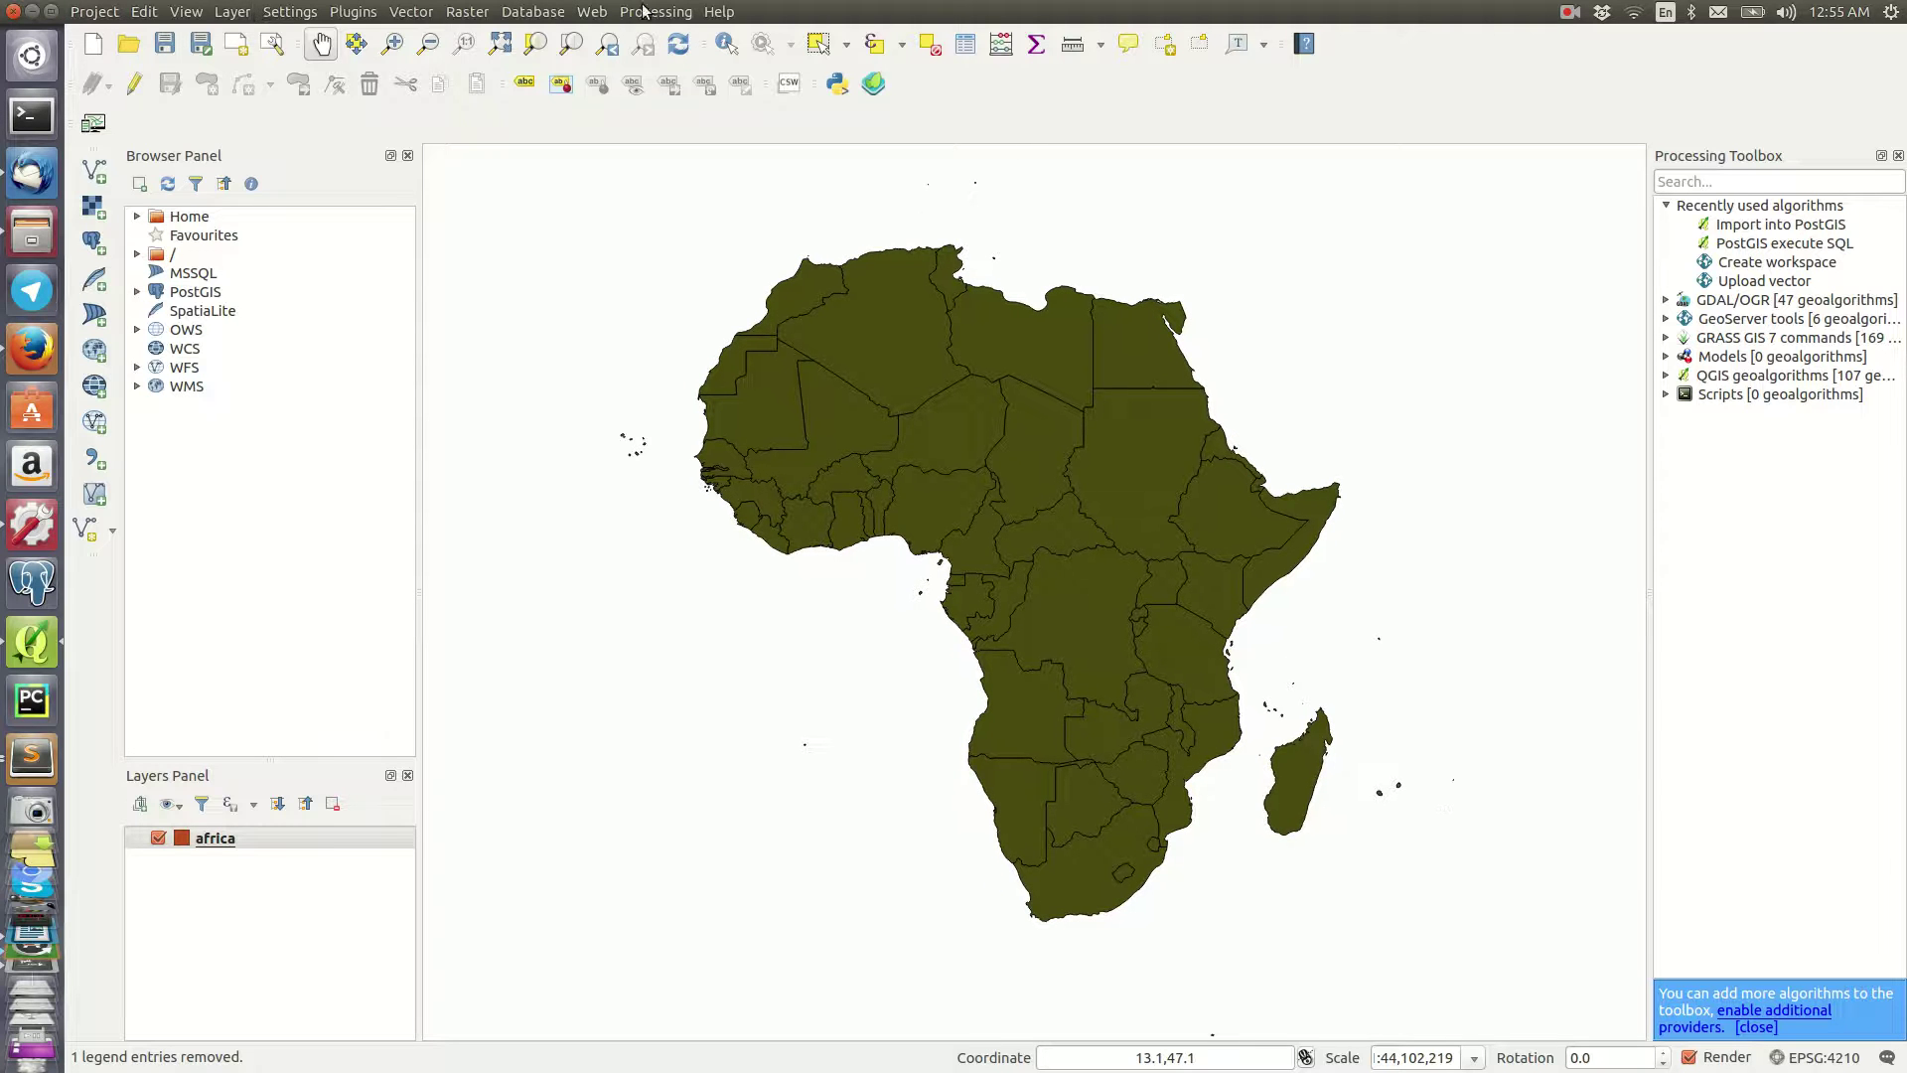
Step: Enable the Copyright Label decoration and set its colour to red
{"action": "left_click", "coordinate": [186, 14]}
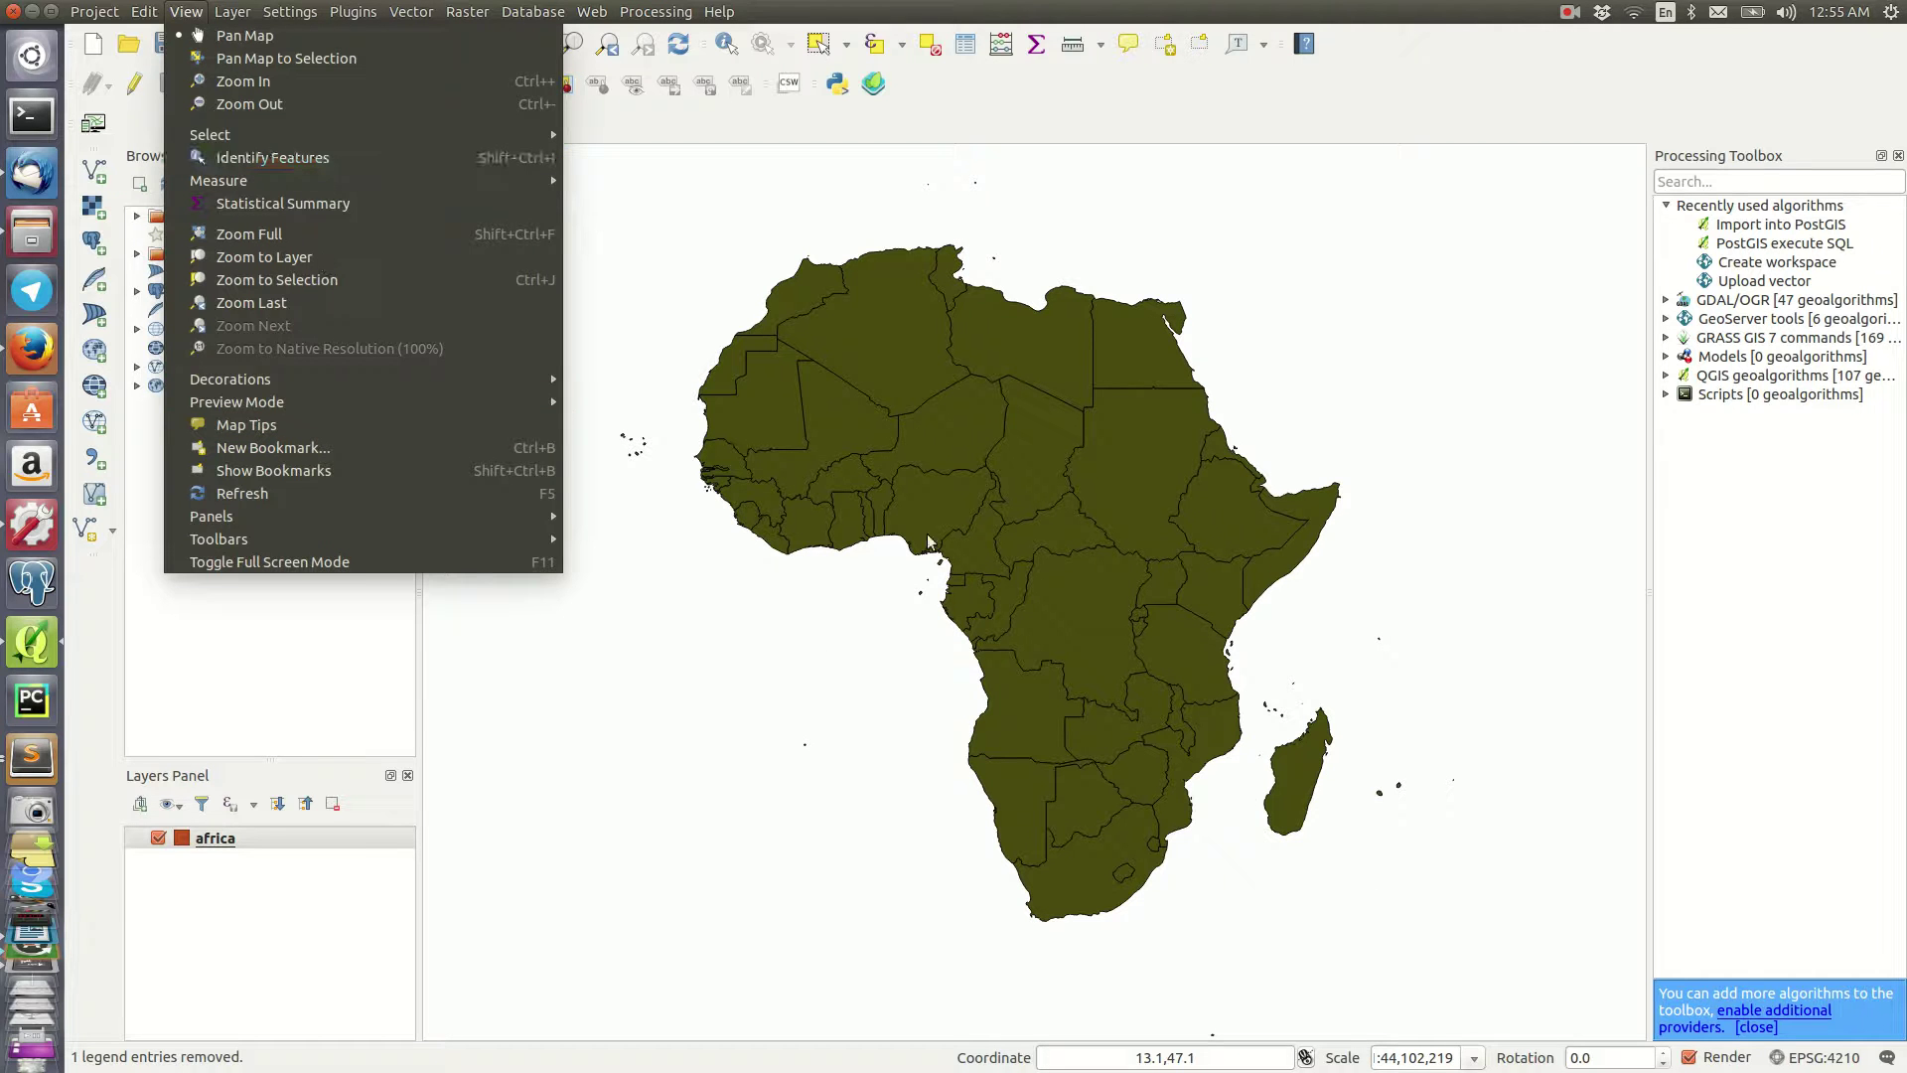
{"action": "mouse_move", "coordinate": [307, 383]}
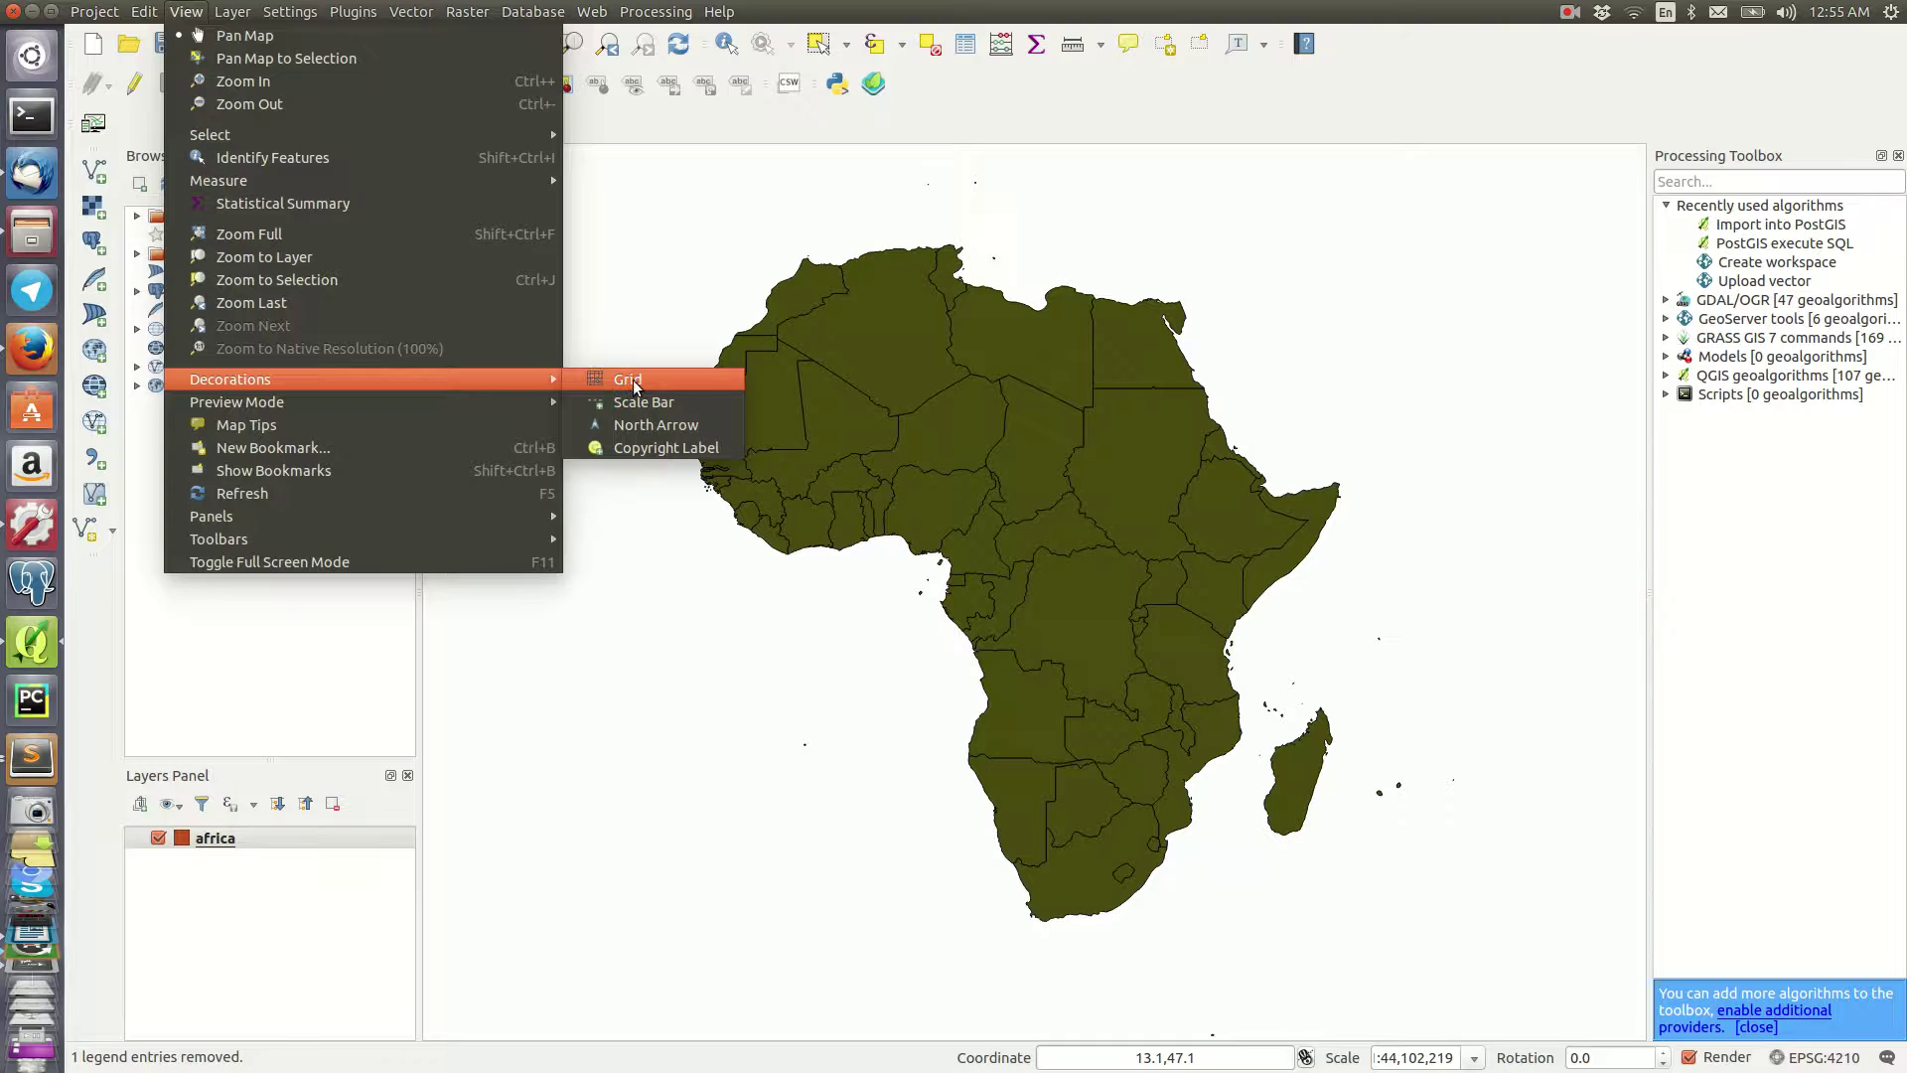
{"action": "left_click", "coordinate": [661, 449]}
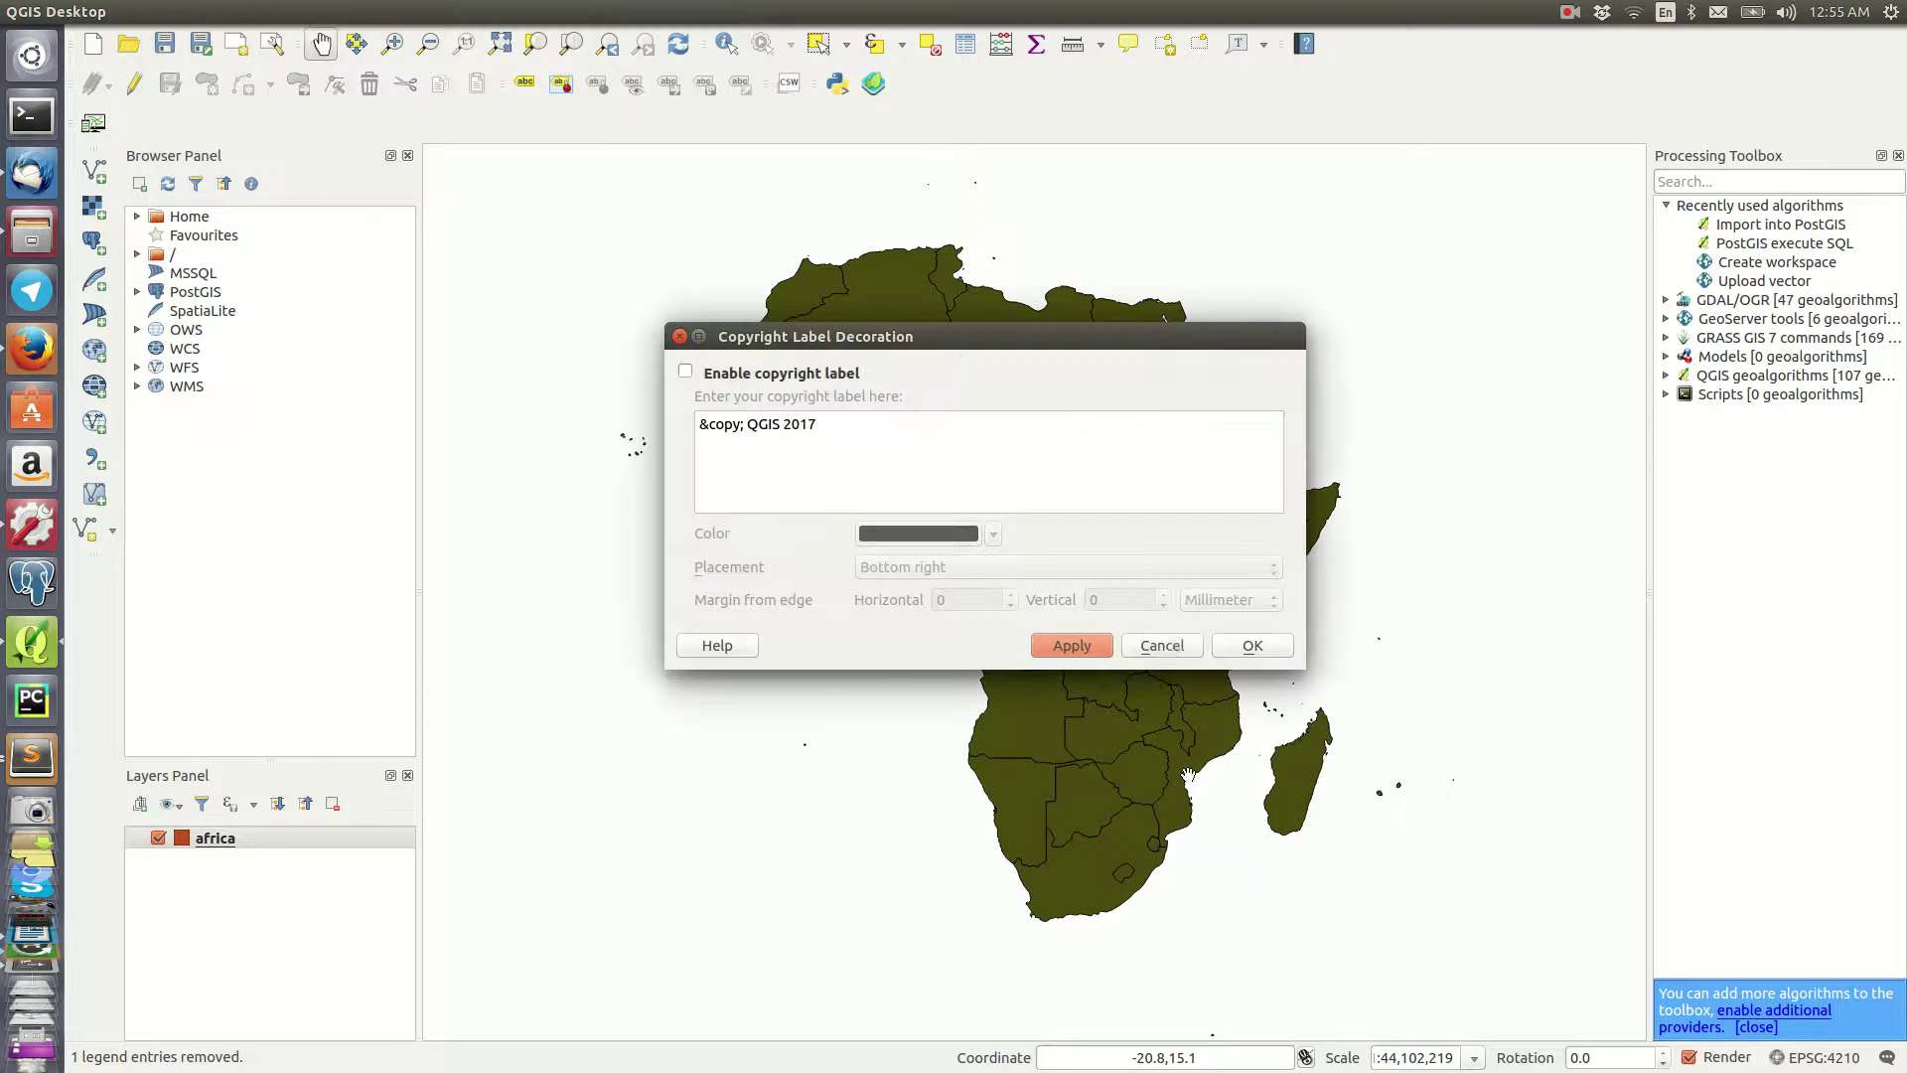
{"action": "left_click", "coordinate": [686, 372]}
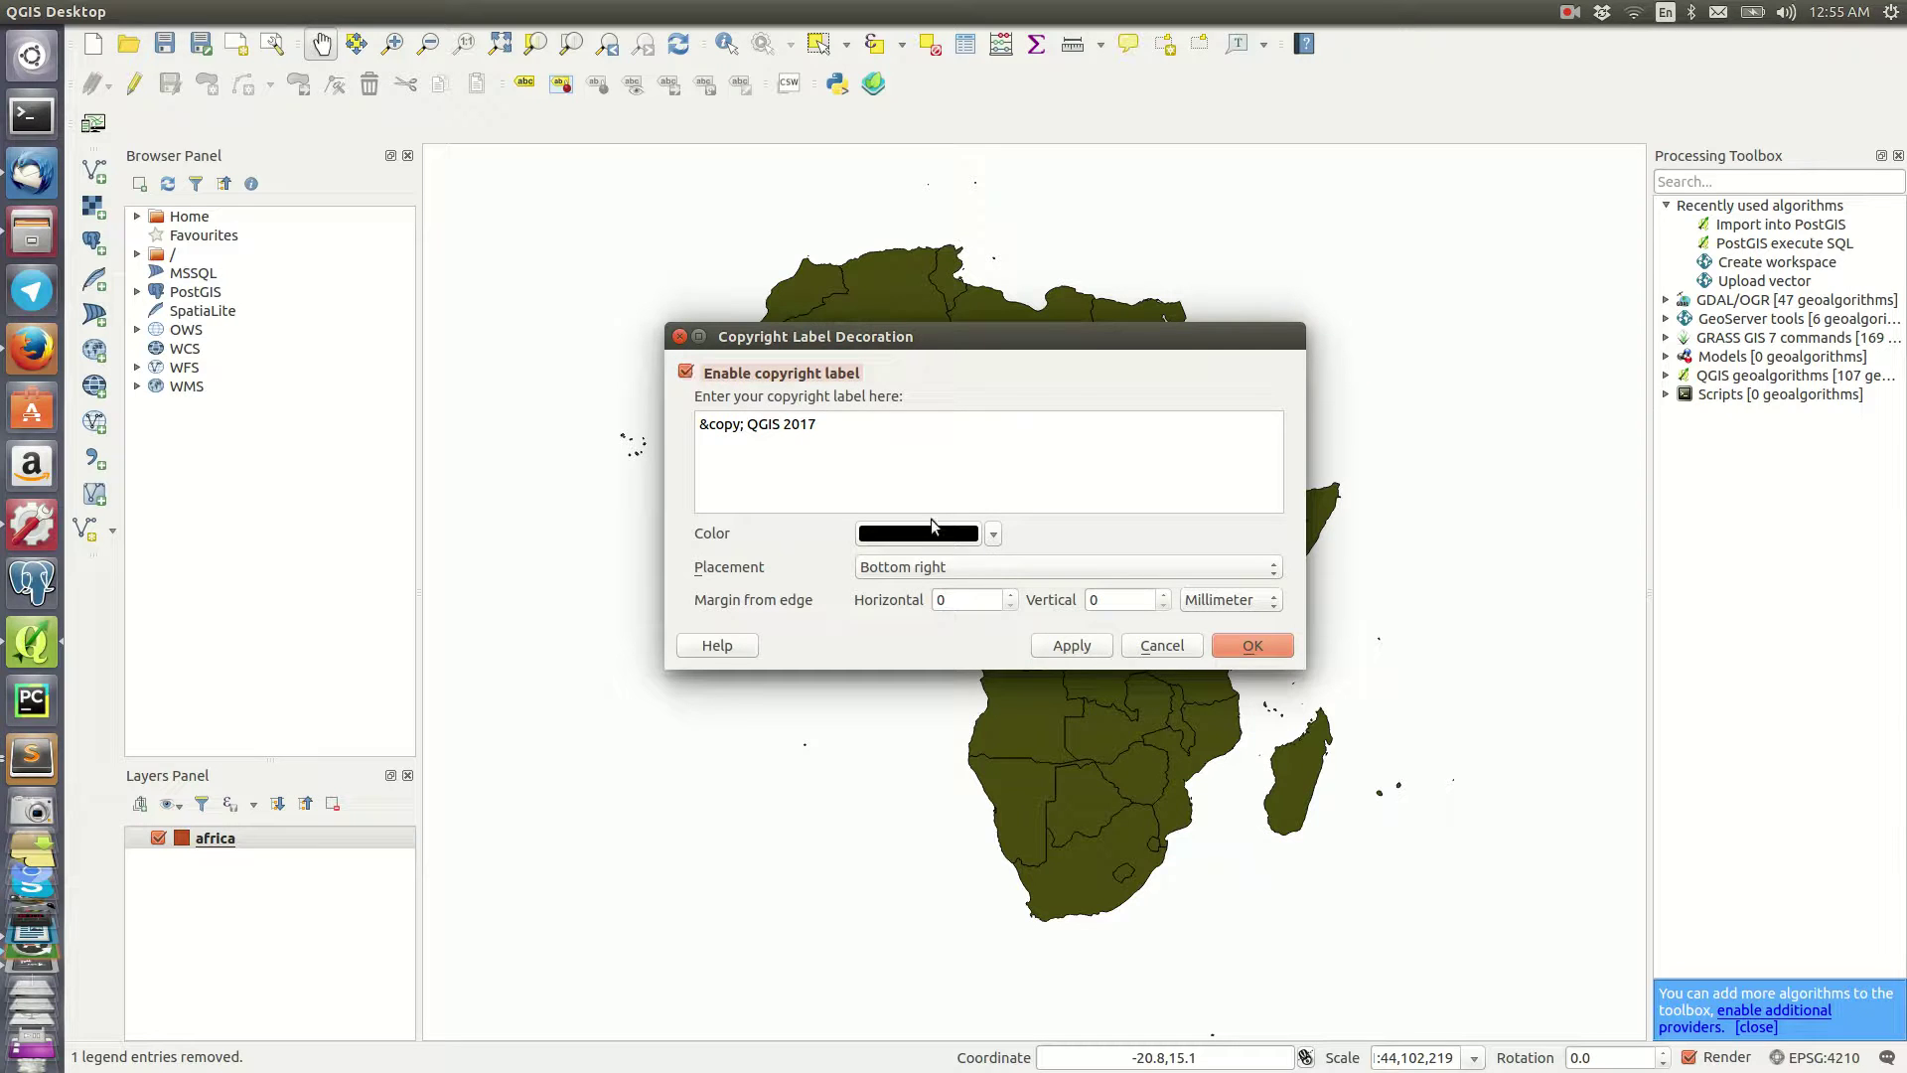
{"action": "left_click", "coordinate": [994, 535]}
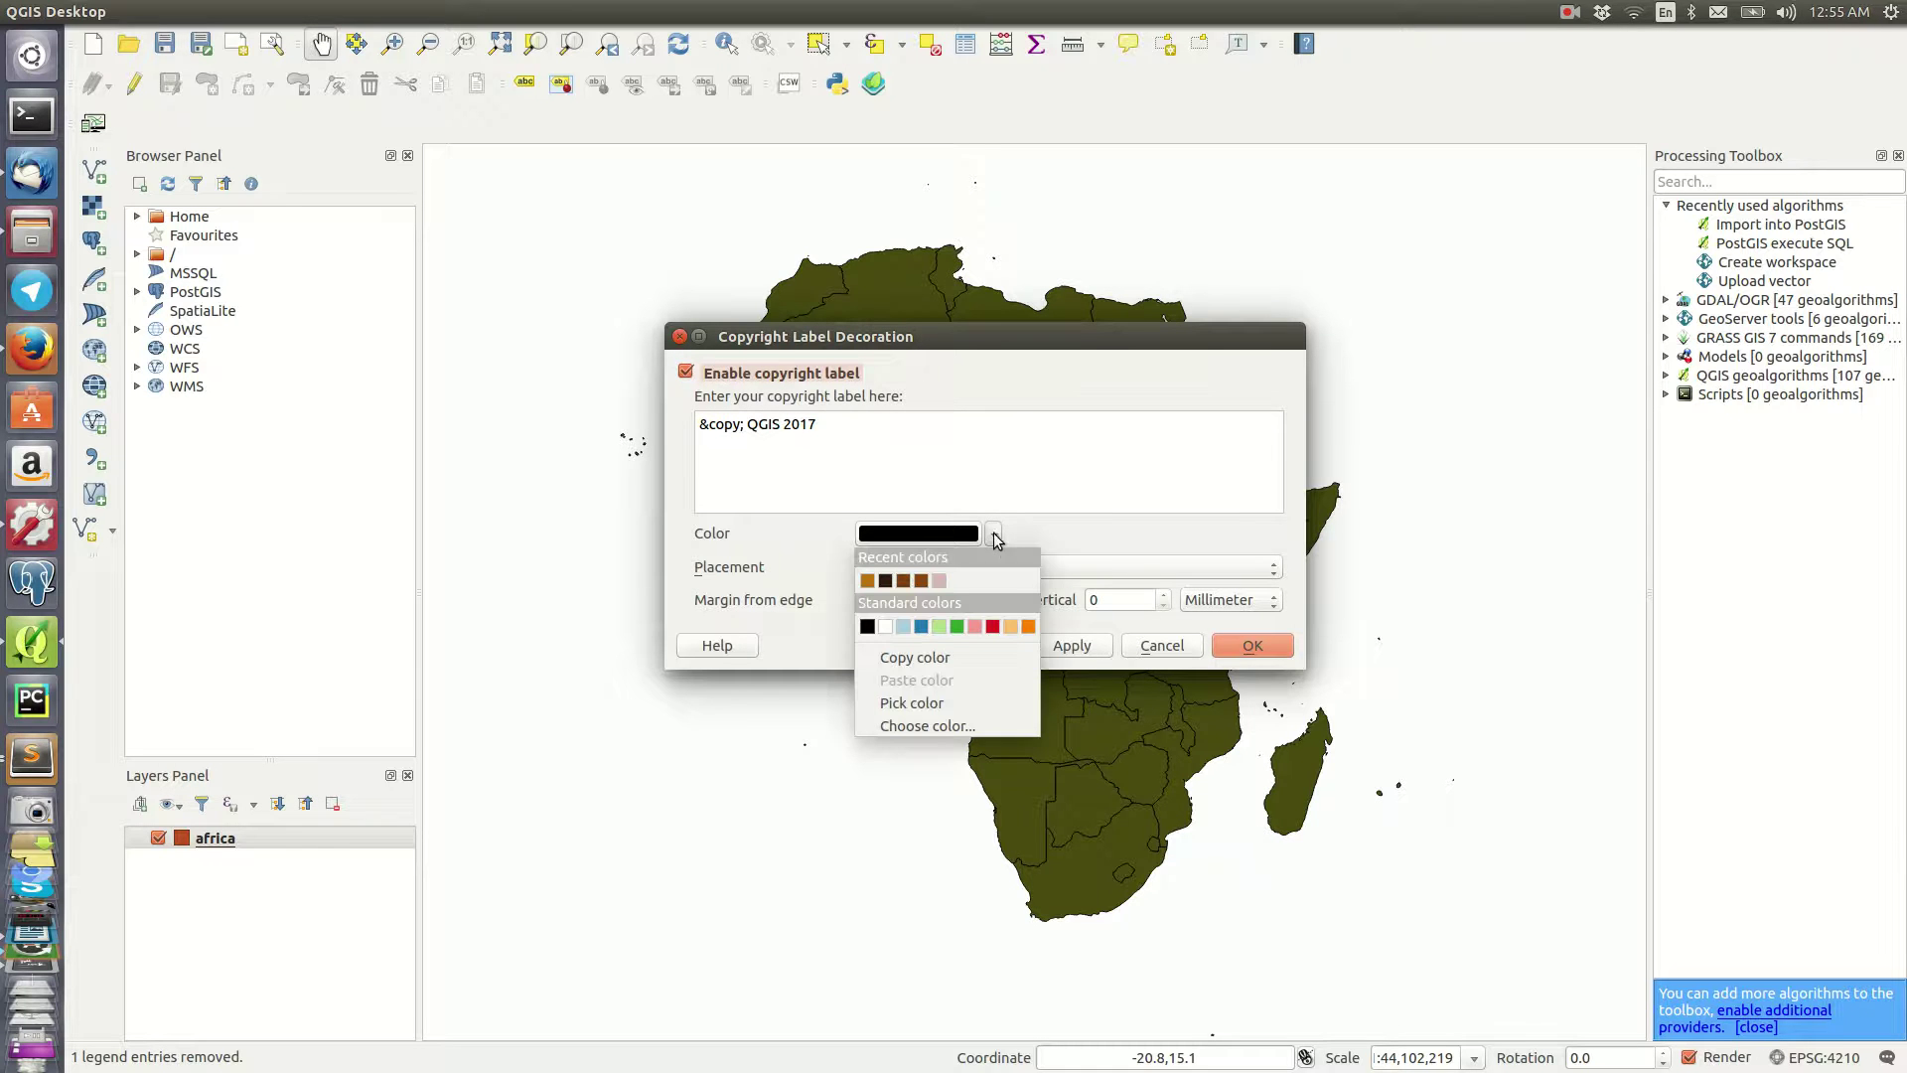
{"action": "left_click", "coordinate": [991, 626]}
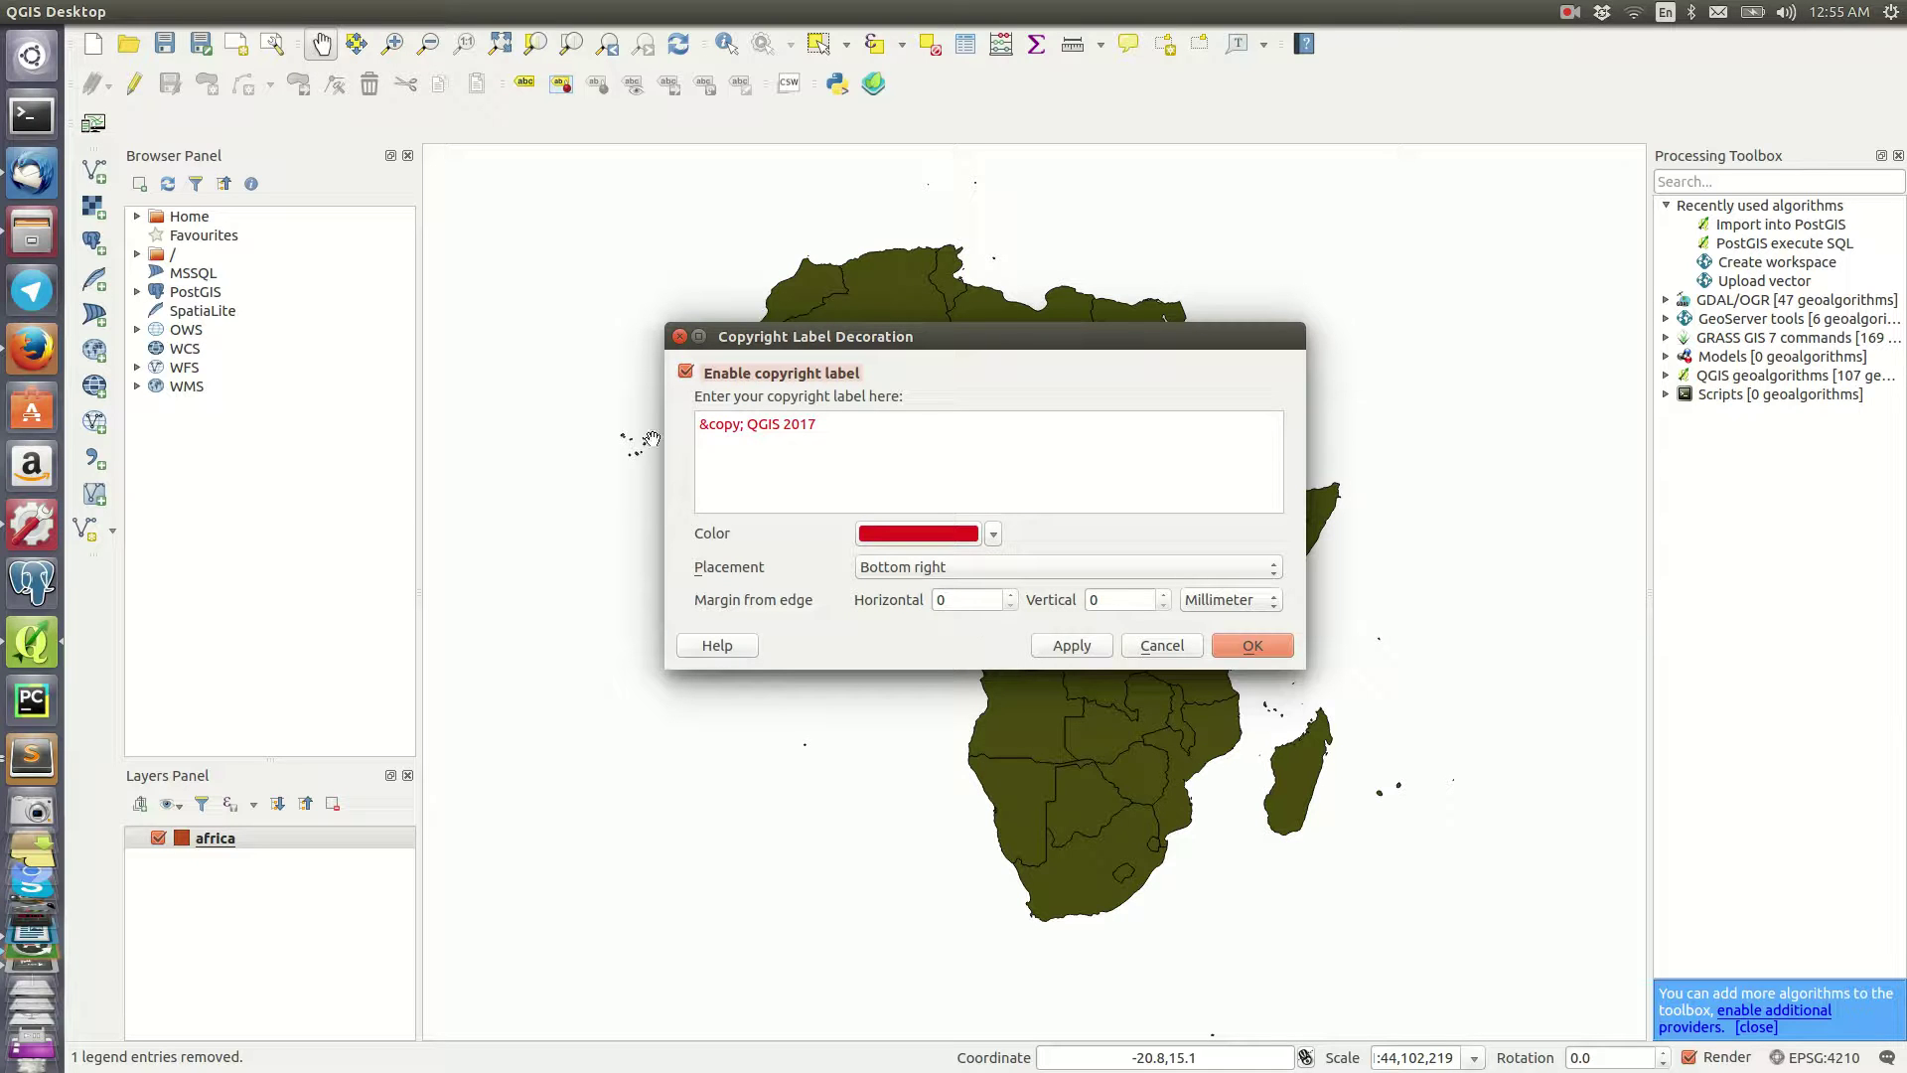
Step: Prepend 'Life in GIS' to the copyright text, then apply and accept the label
{"action": "left_click", "coordinate": [840, 427]}
{"action": "left_click", "coordinate": [698, 425]}
{"action": "type", "text": "Life in GIS"}
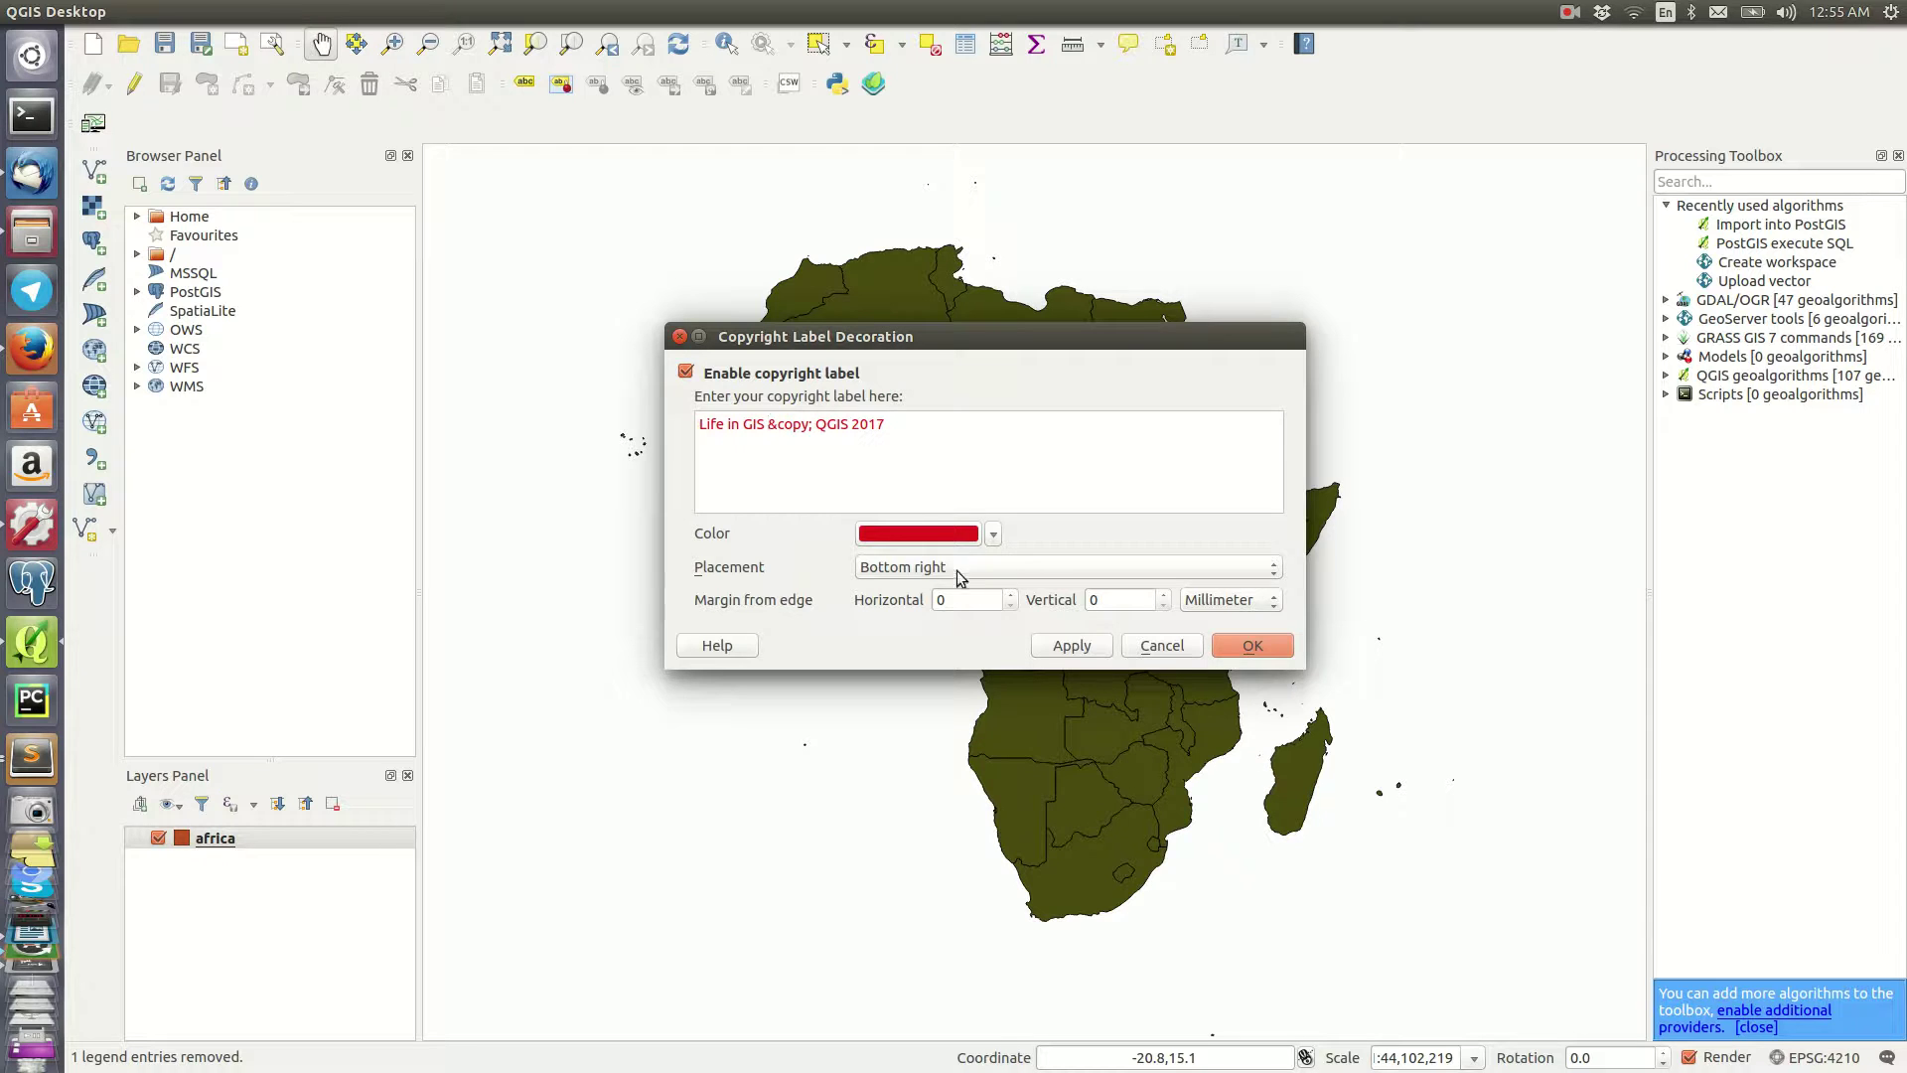
{"action": "left_click", "coordinate": [952, 602]}
{"action": "left_click", "coordinate": [1134, 602]}
{"action": "left_click", "coordinate": [1086, 651]}
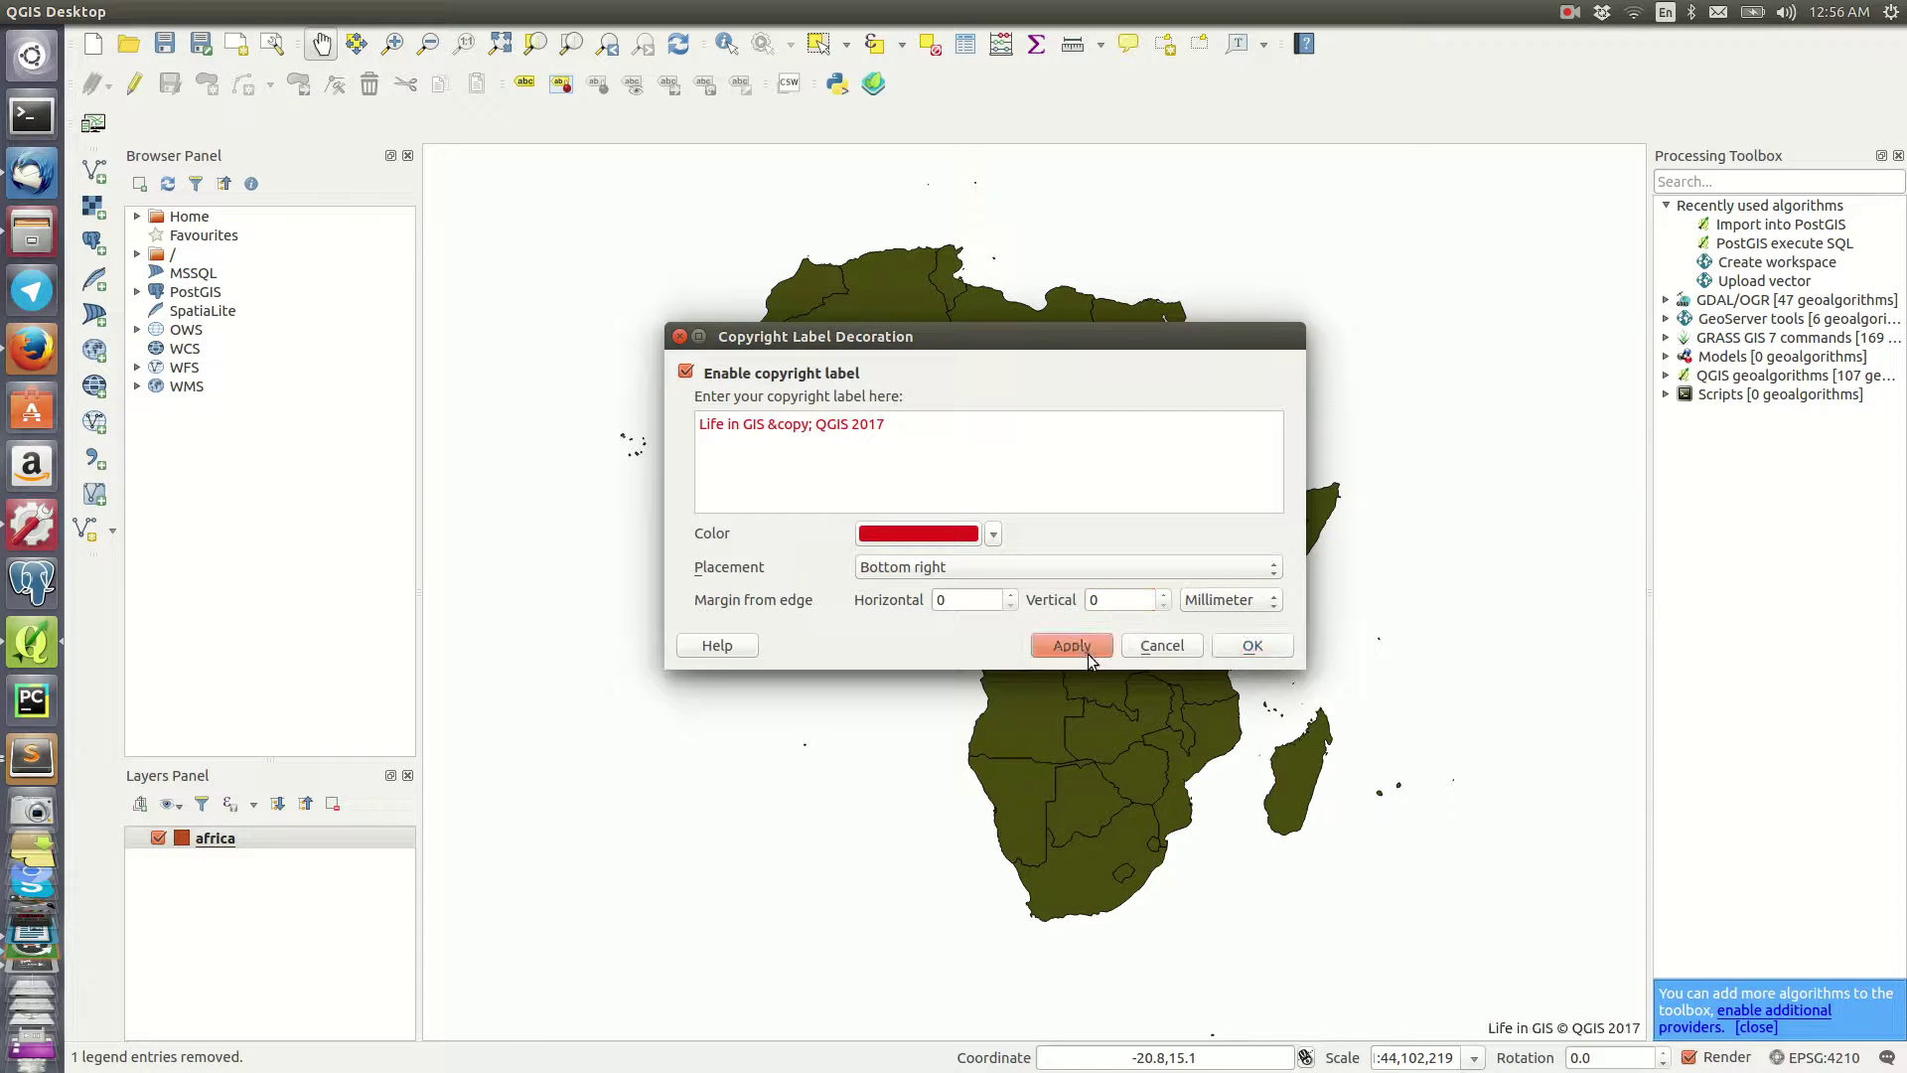
{"action": "left_click", "coordinate": [1252, 645]}
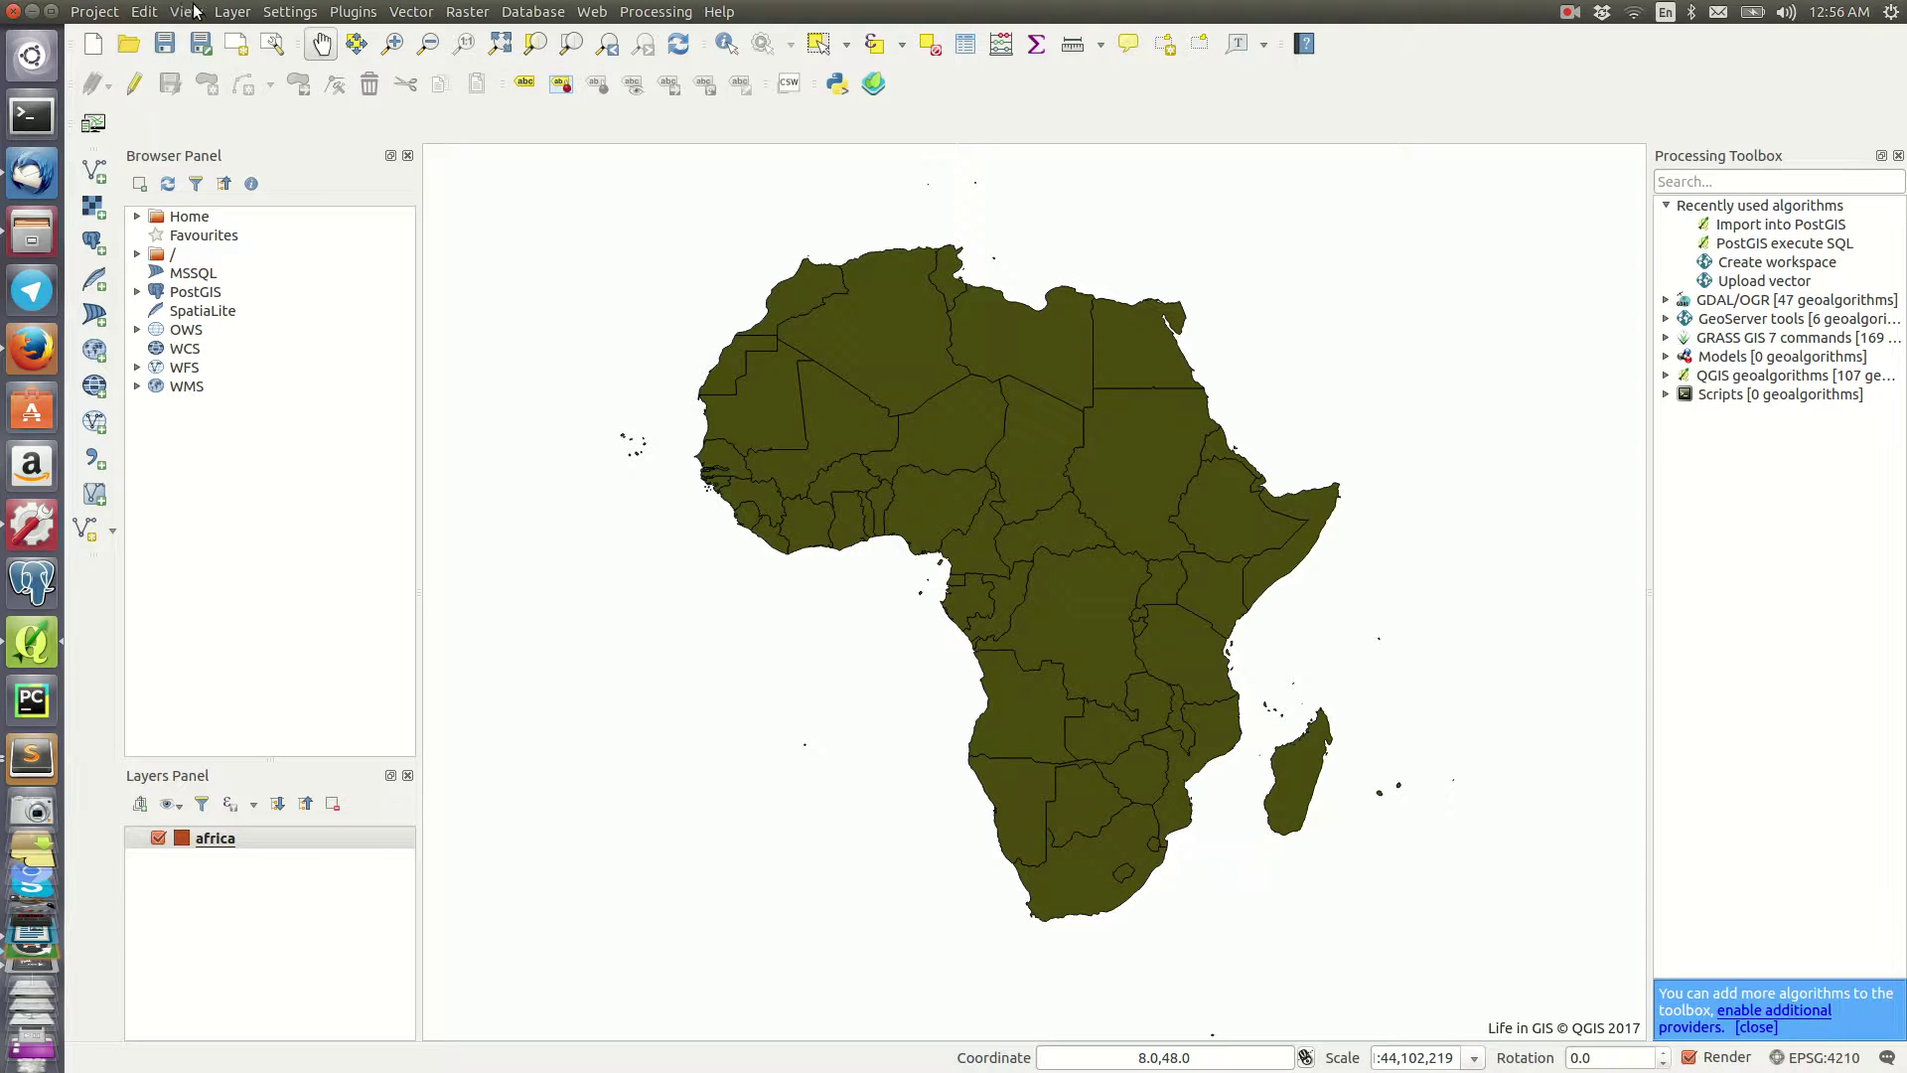
Step: Enable the Grid decoration with coordinate annotation and 10-degree X and Y intervals
{"action": "left_click", "coordinate": [187, 12]}
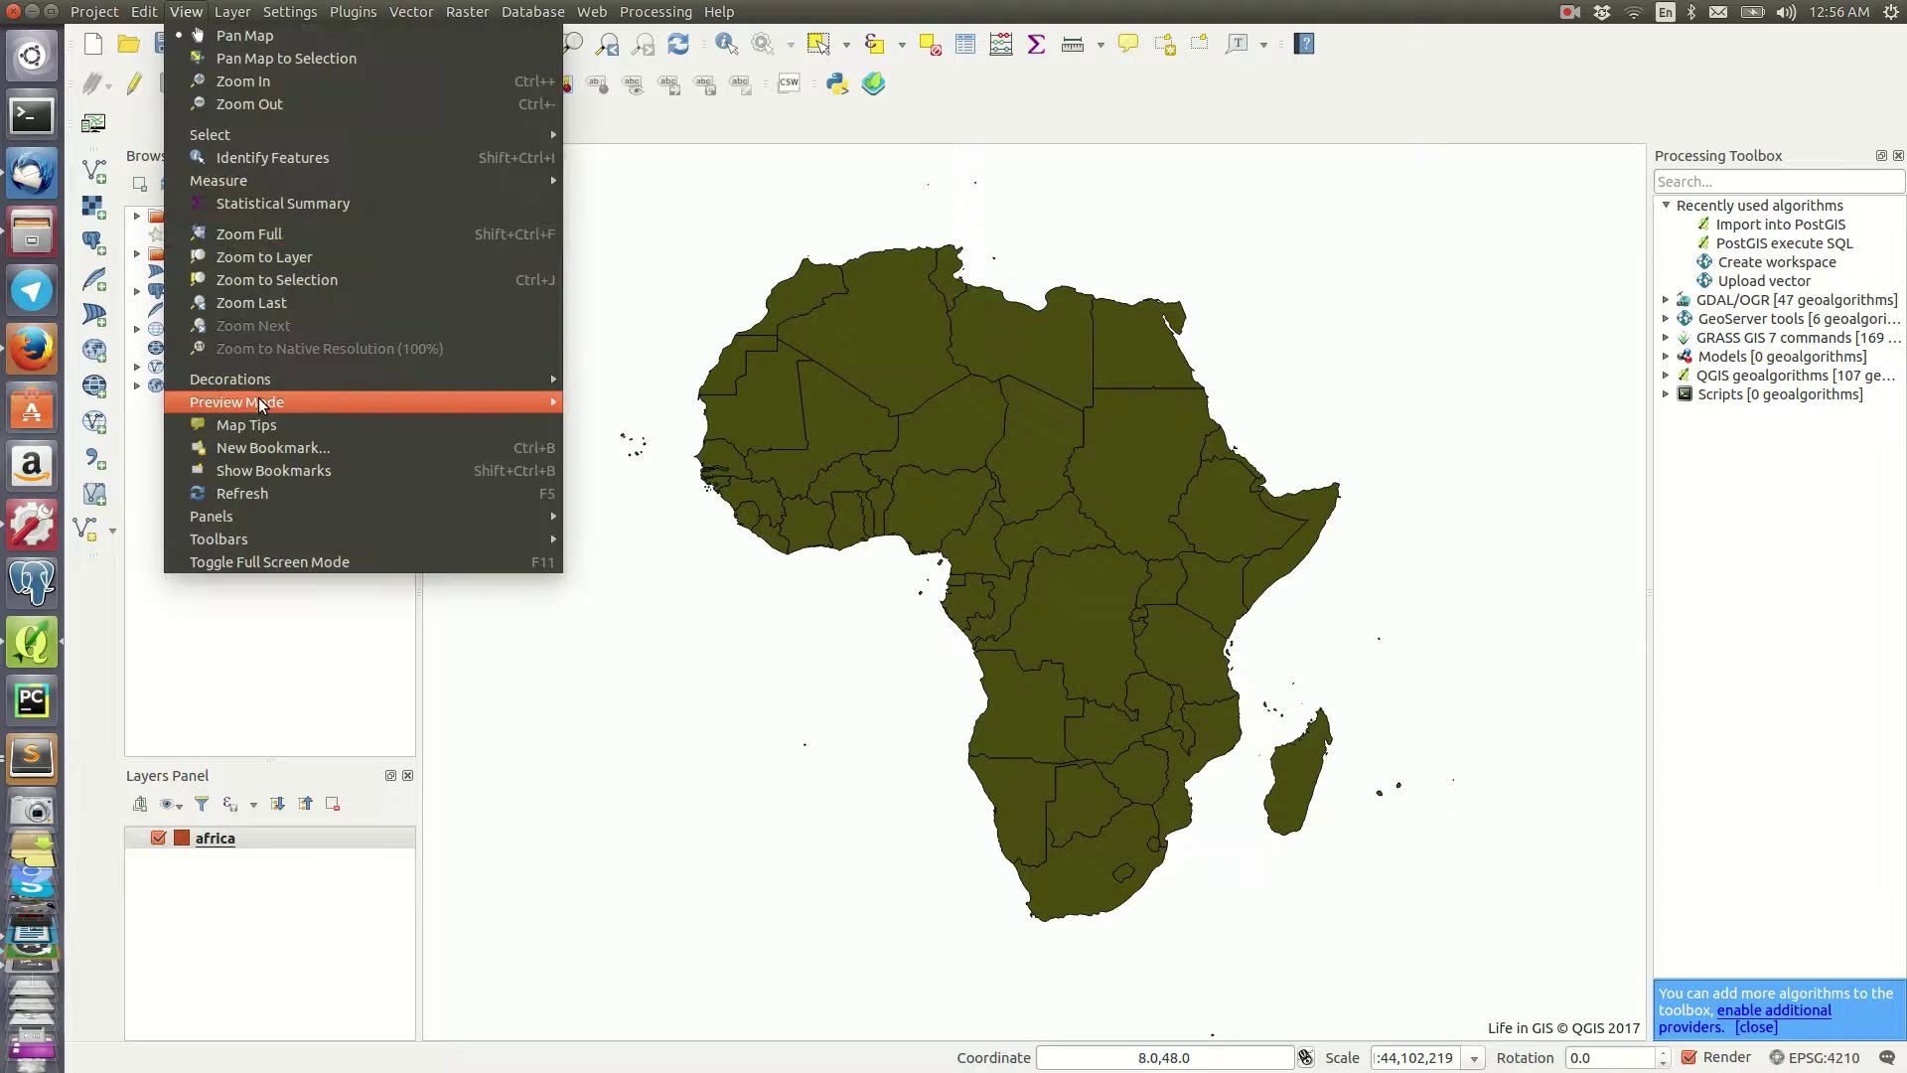
{"action": "mouse_move", "coordinate": [502, 386]}
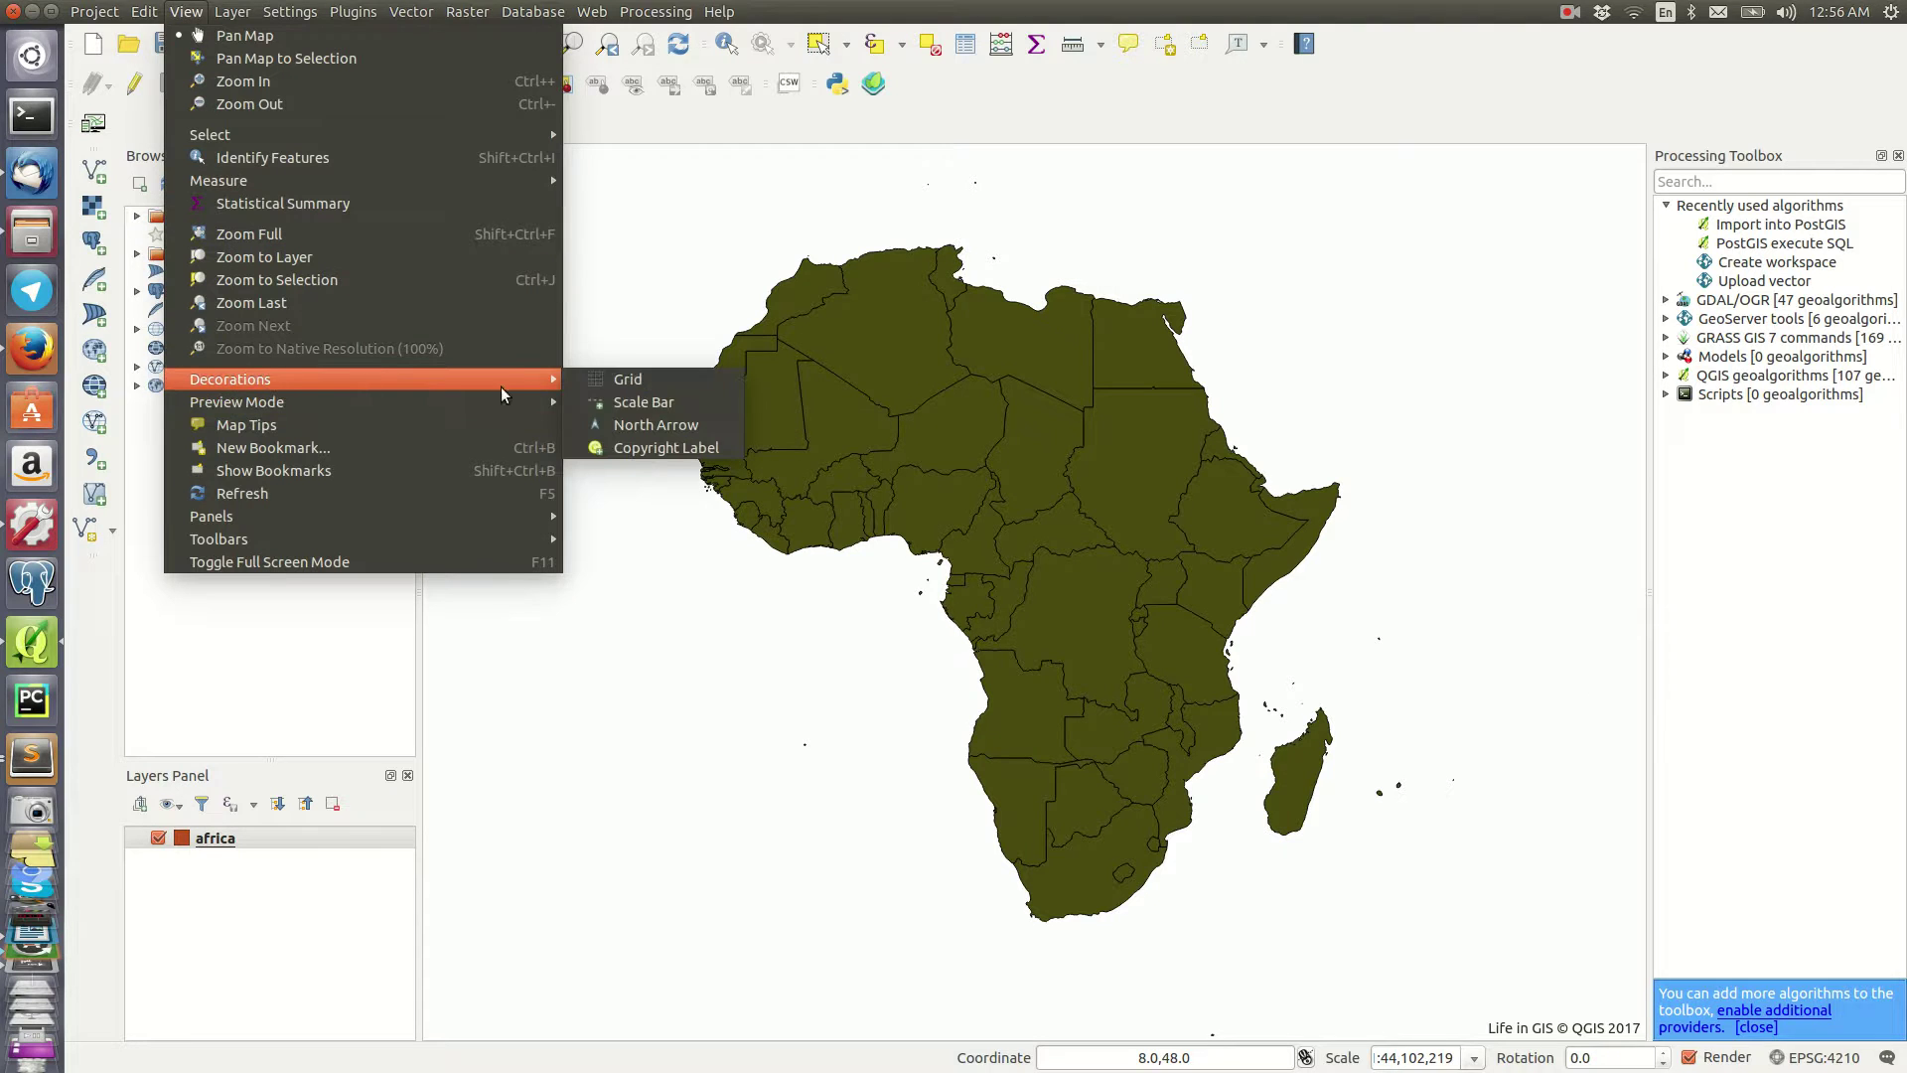
{"action": "left_click", "coordinate": [635, 380]}
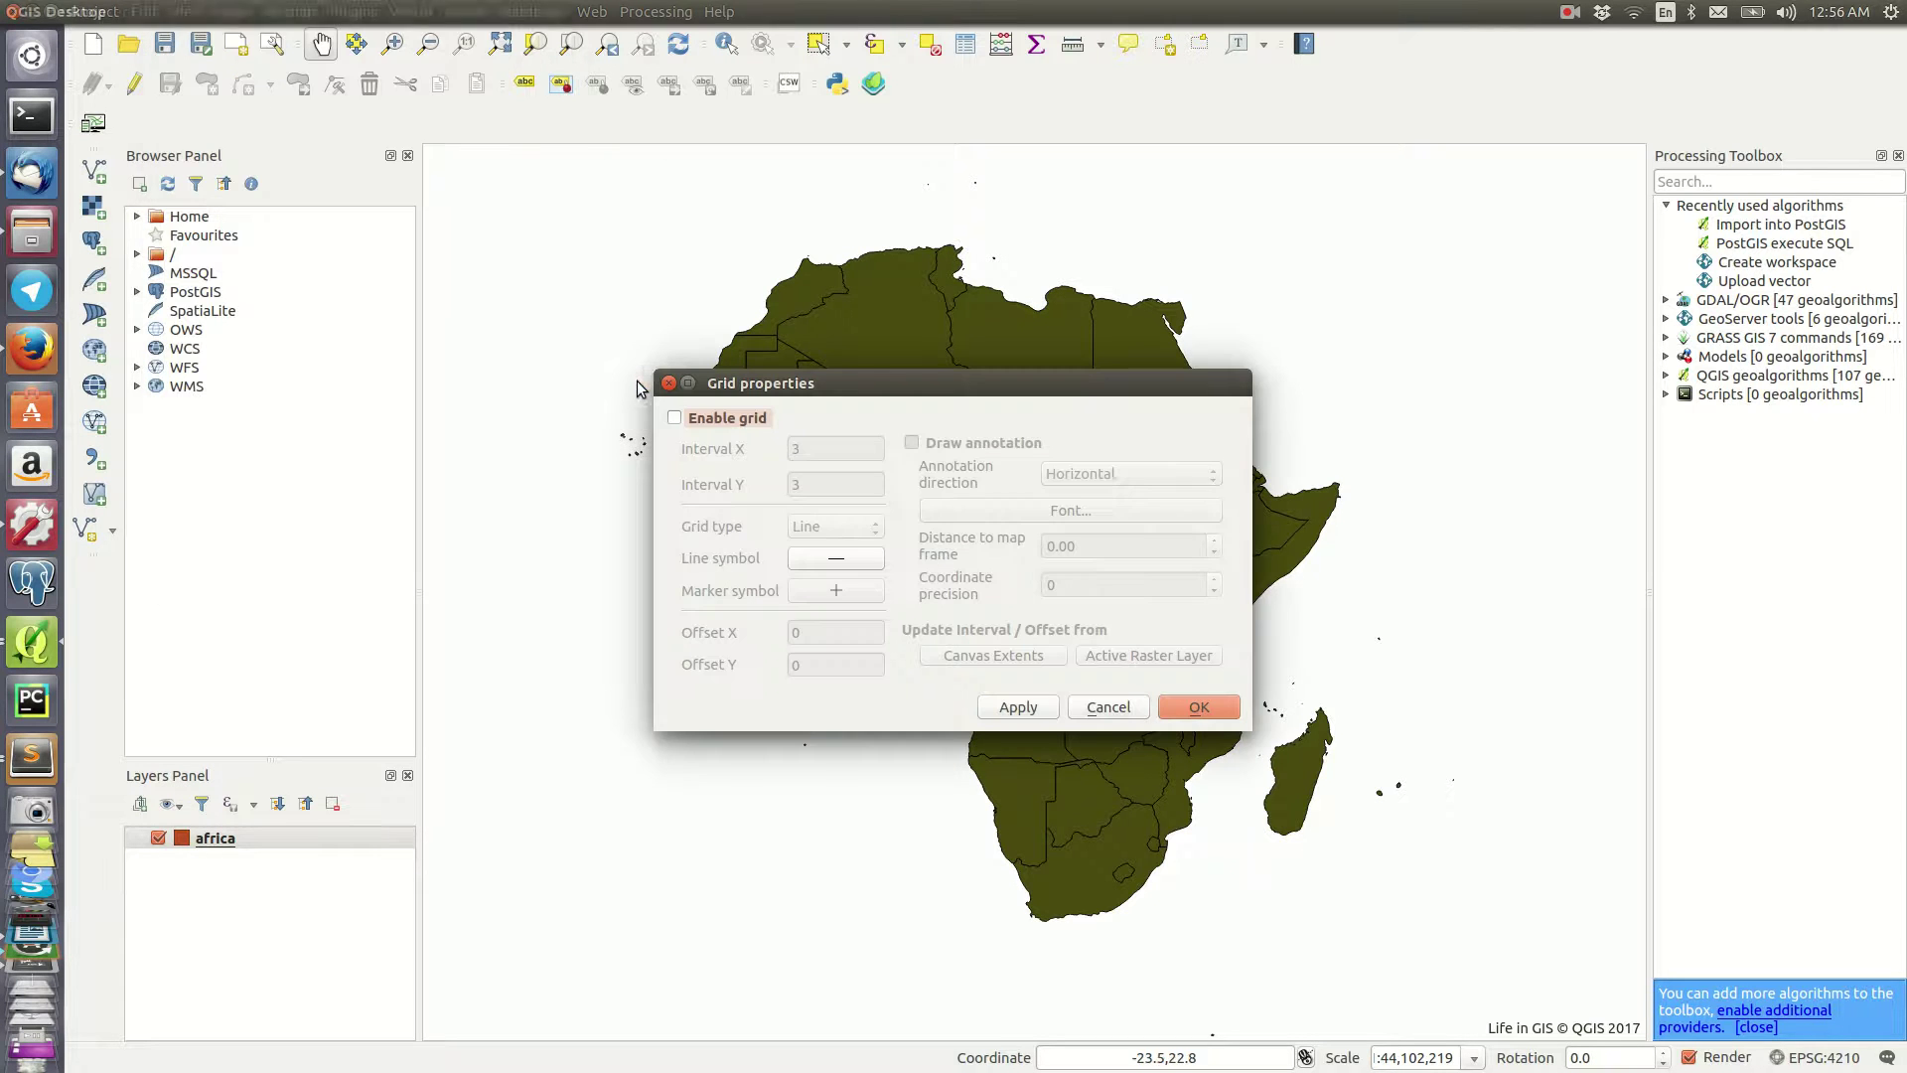
{"action": "left_click", "coordinate": [675, 418]}
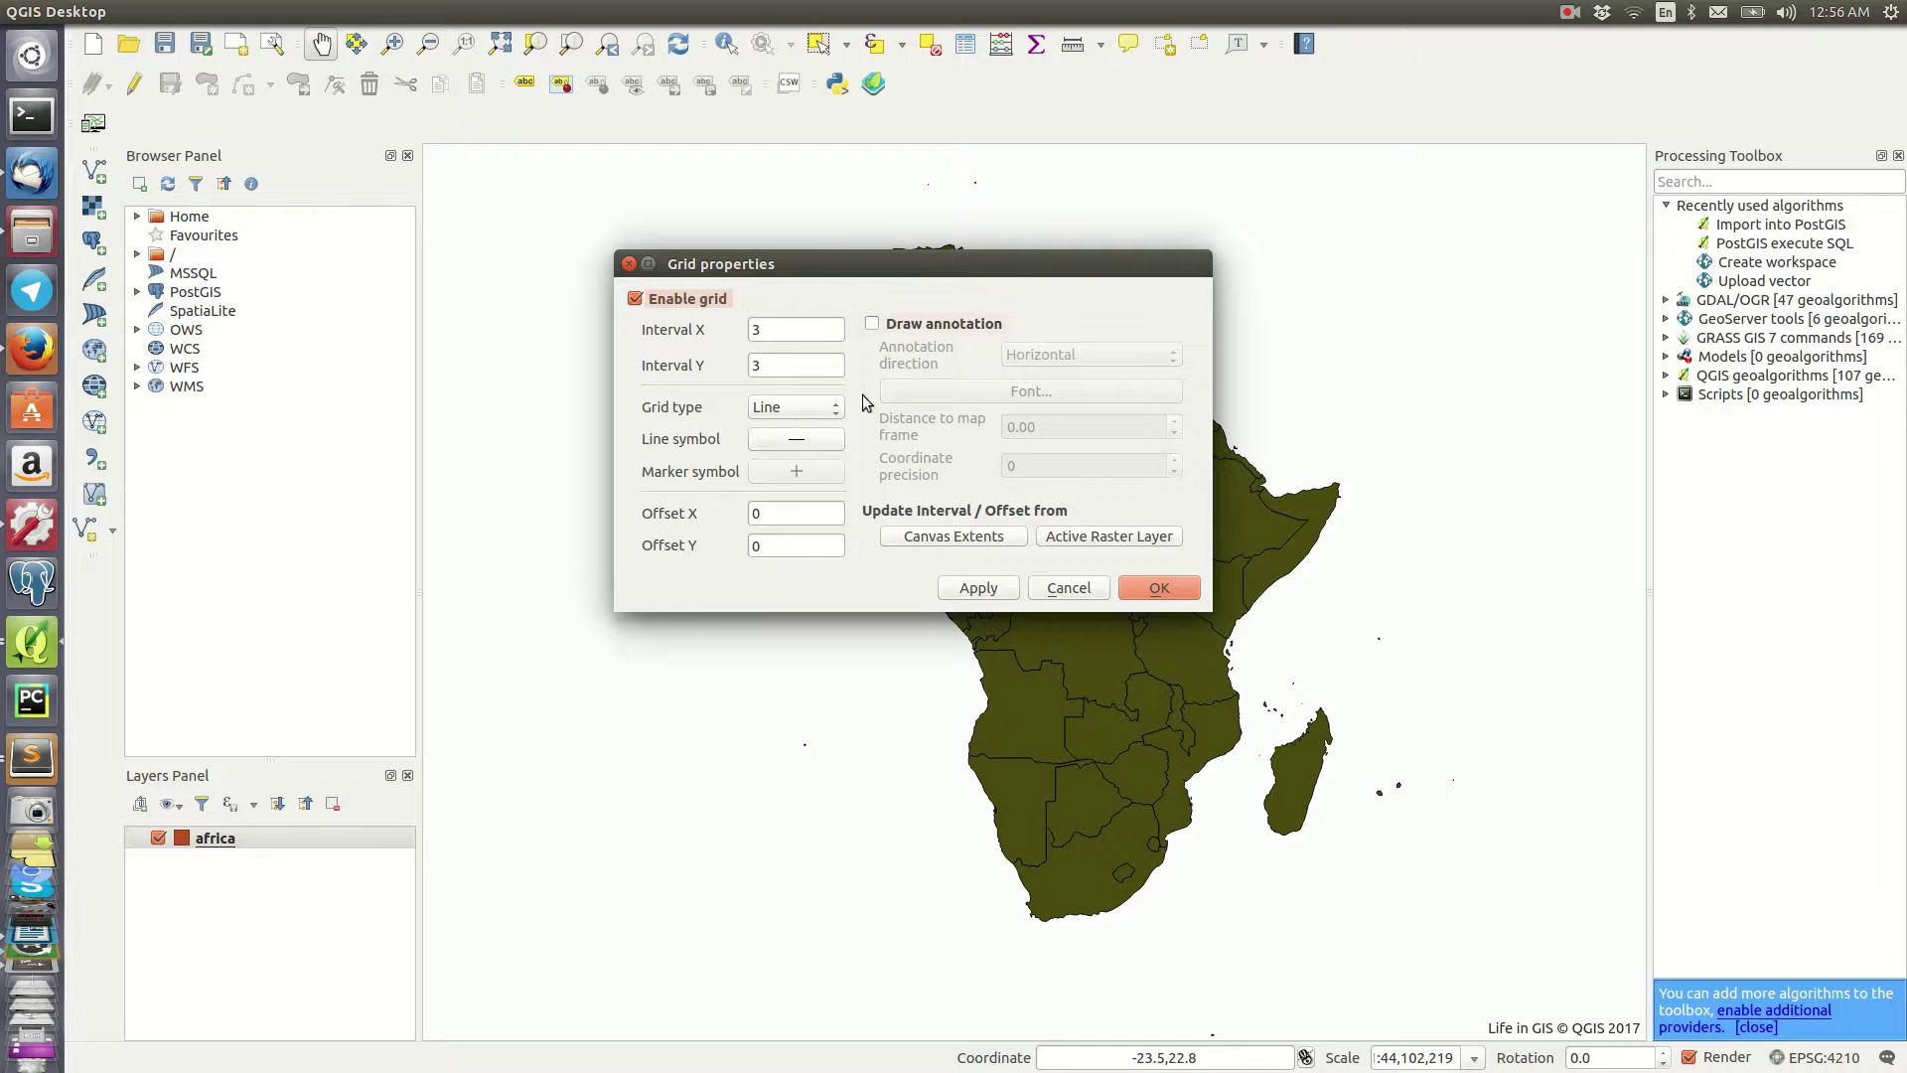
{"action": "left_click", "coordinate": [872, 325]}
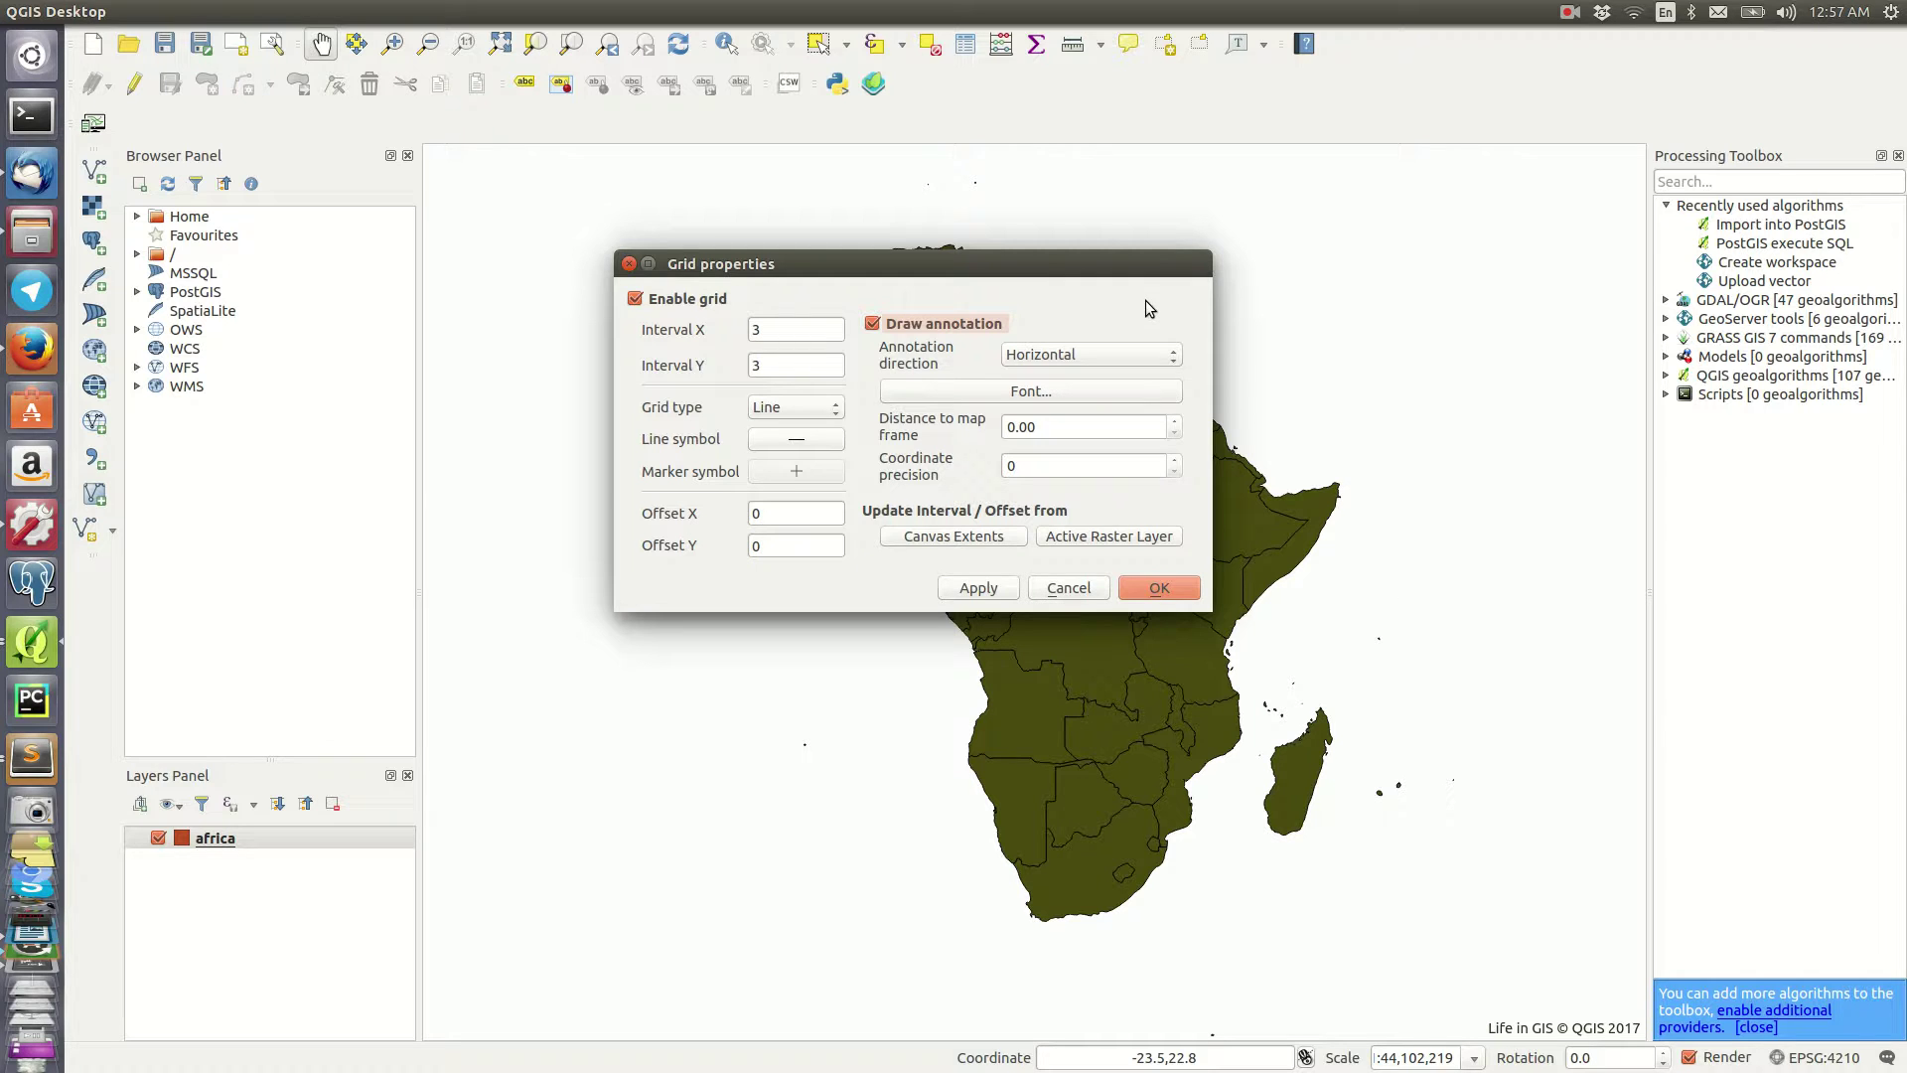
{"action": "left_click", "coordinate": [993, 596]}
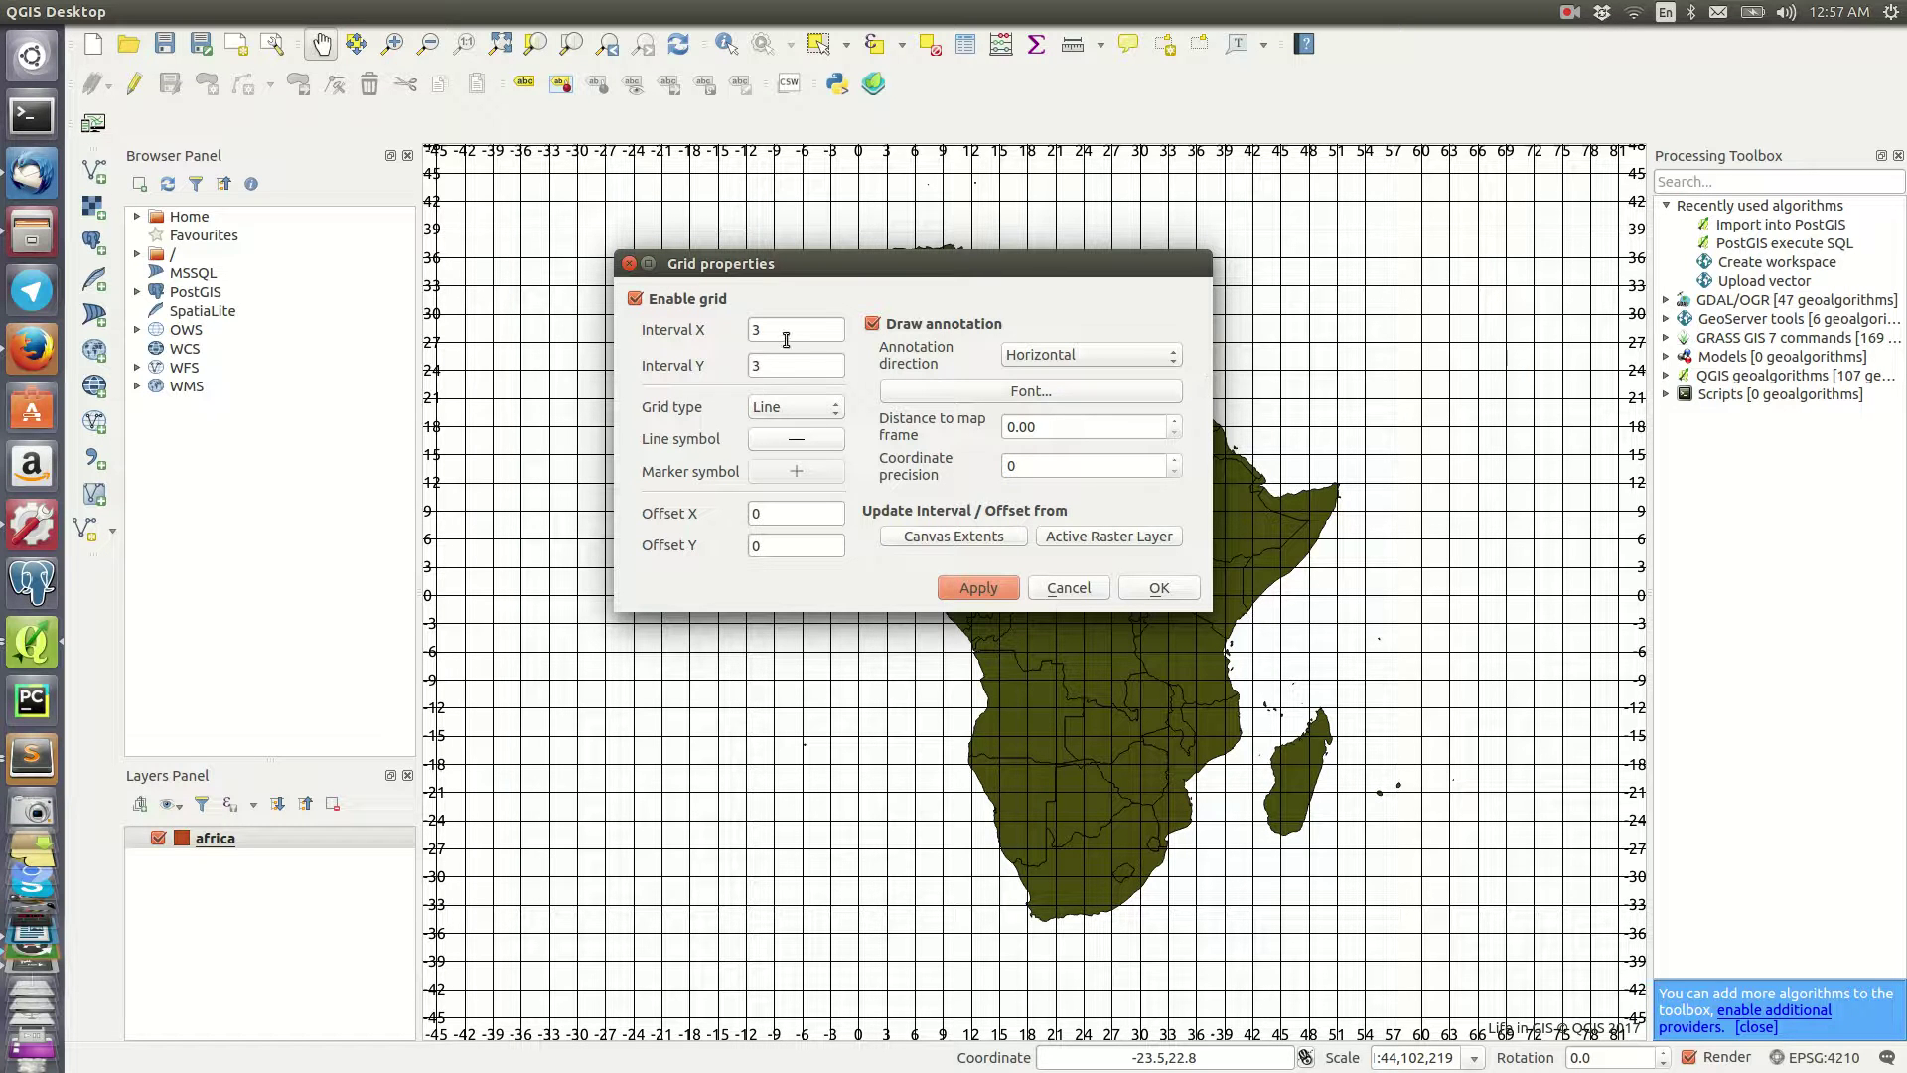
{"action": "double_click", "coordinate": [755, 331]}
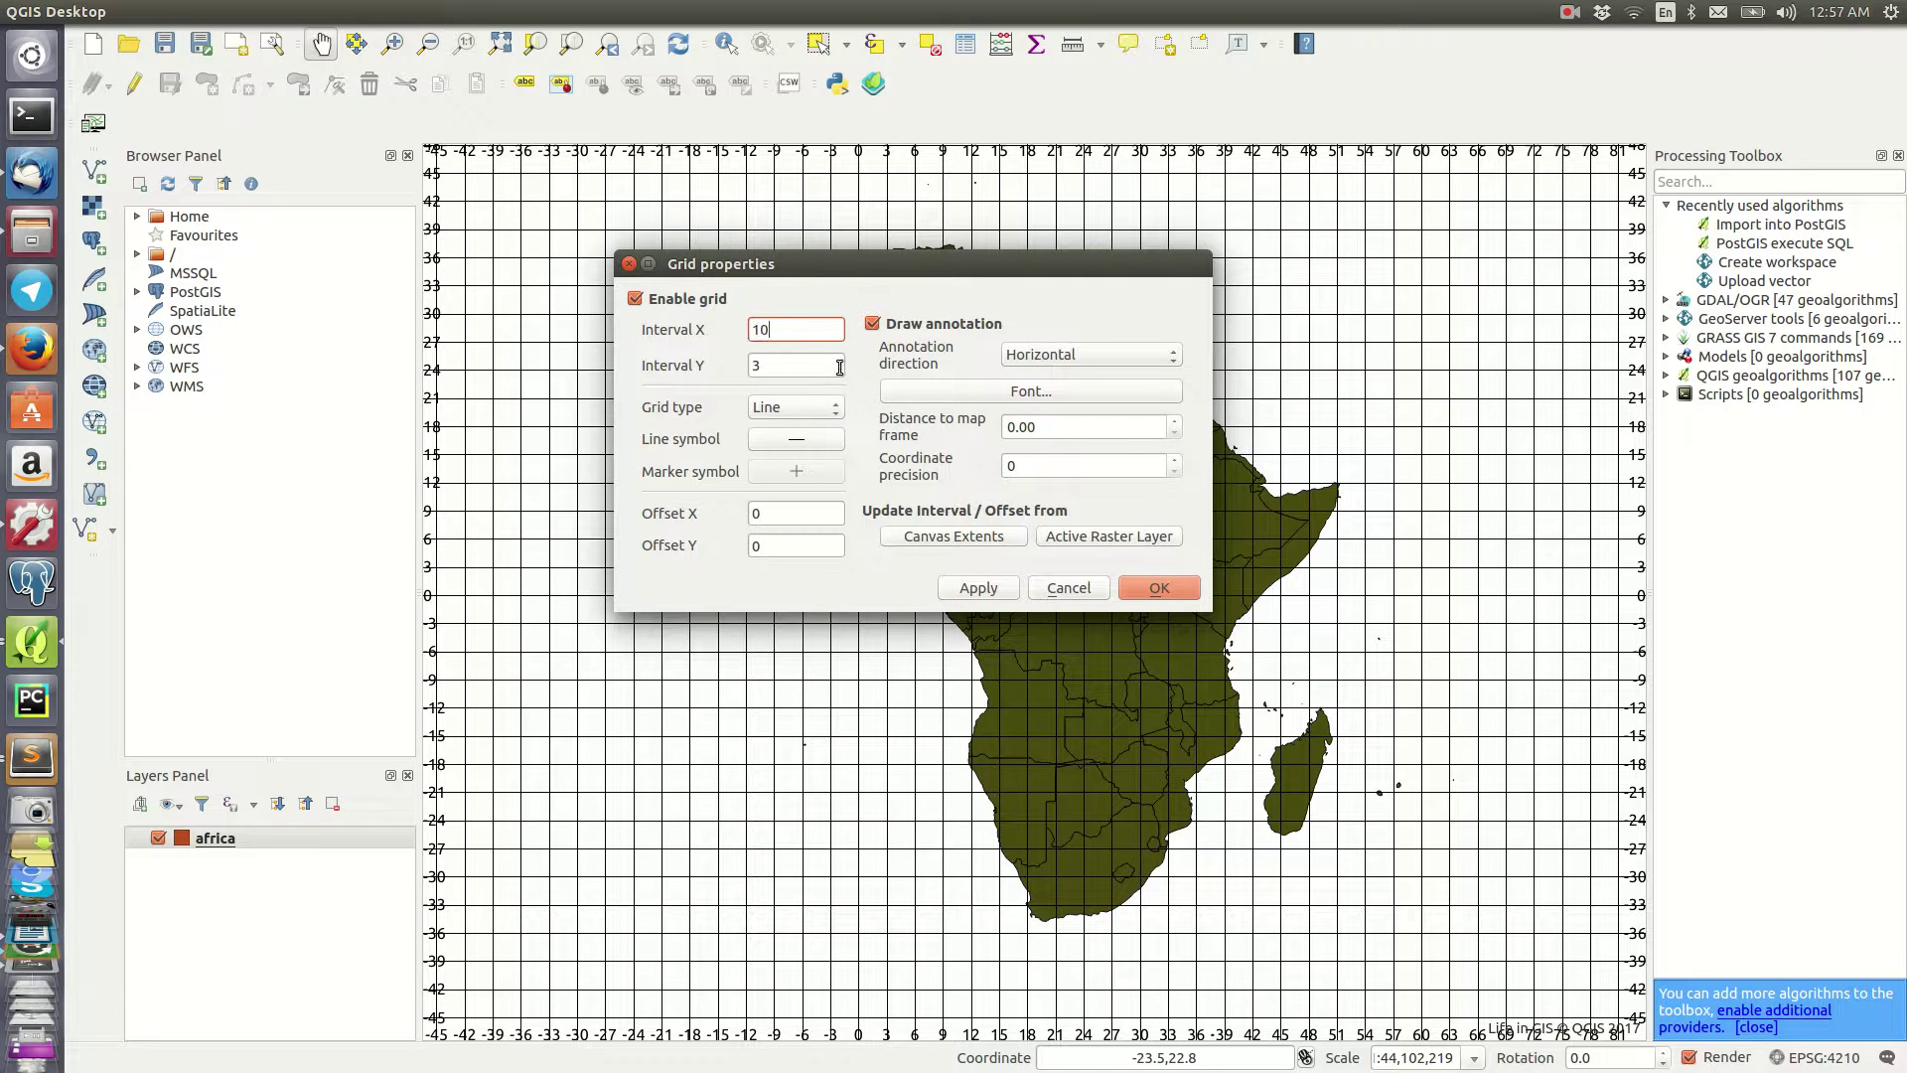
{"action": "left_click", "coordinate": [805, 365]}
{"action": "left_click", "coordinate": [1155, 586]}
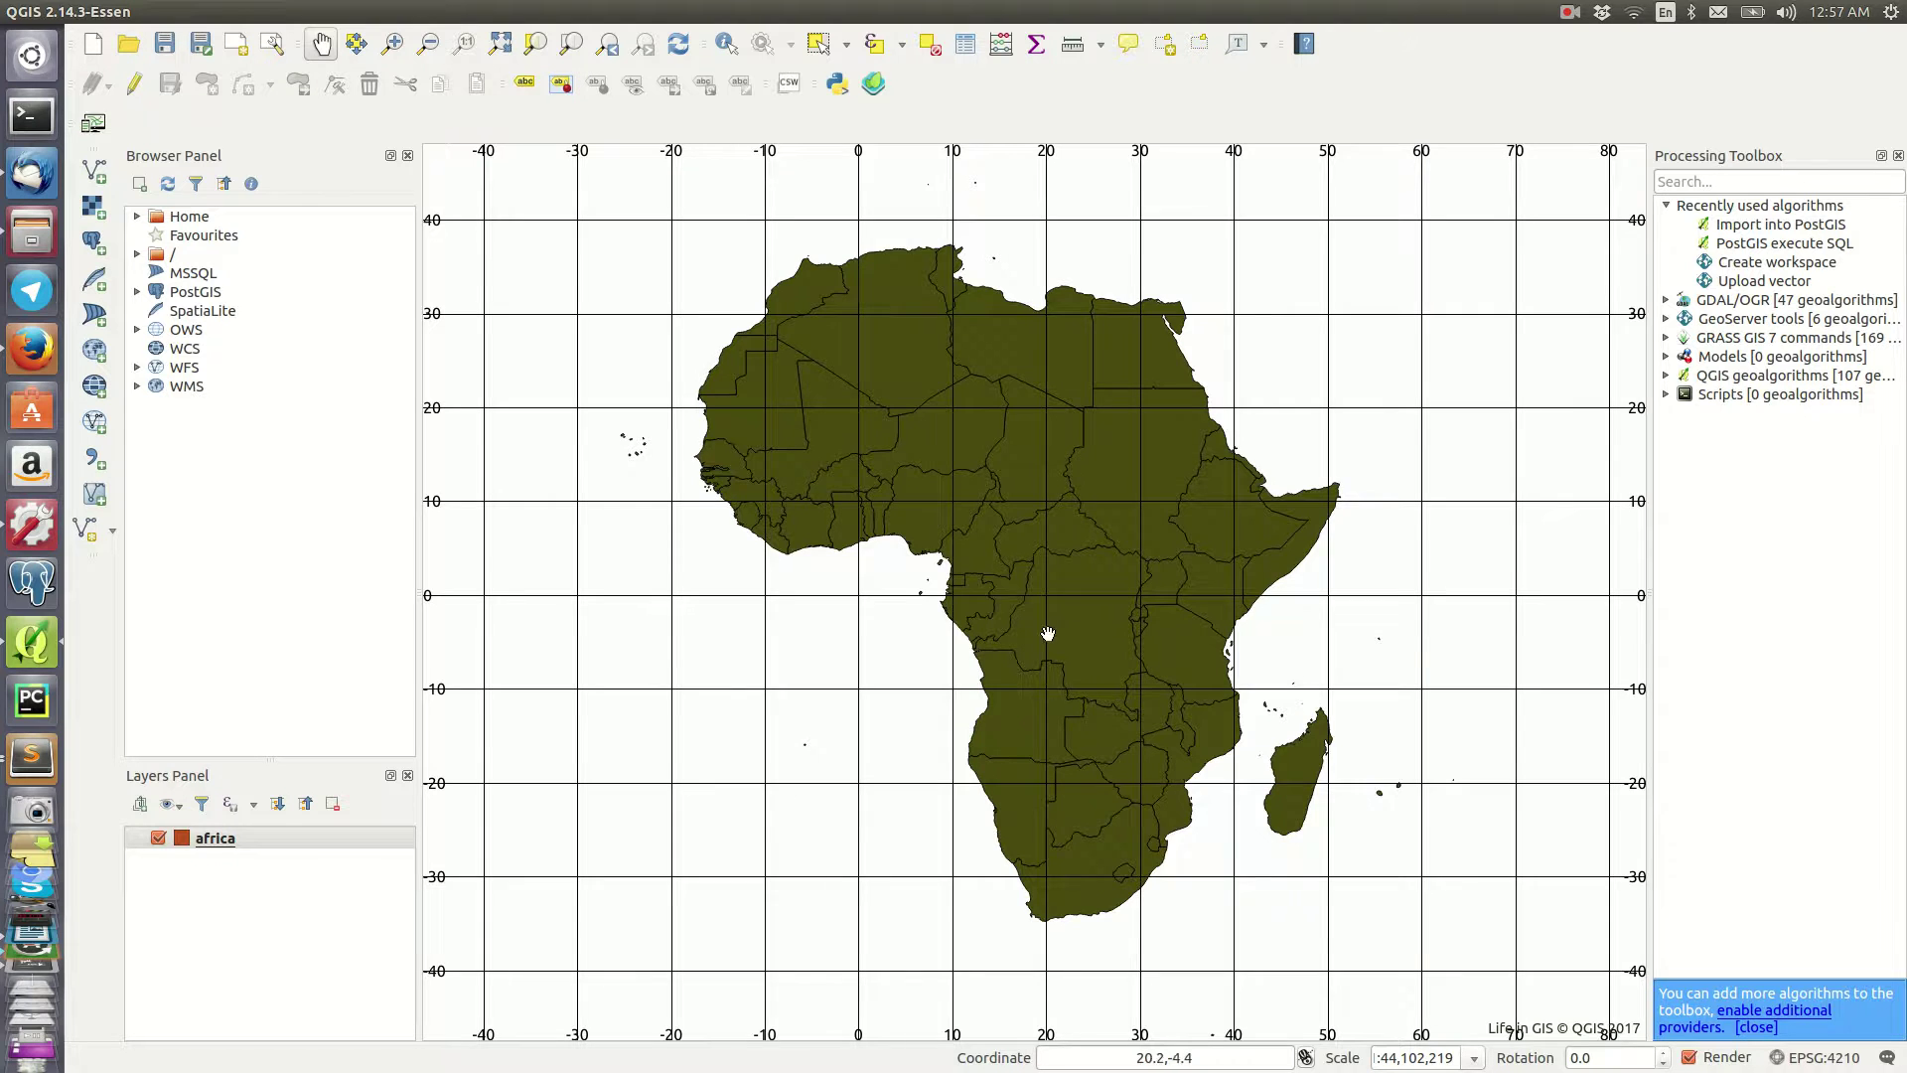
{"action": "scroll", "coordinate": [1066, 603], "scroll_direction": "up", "scroll_amount": 2}
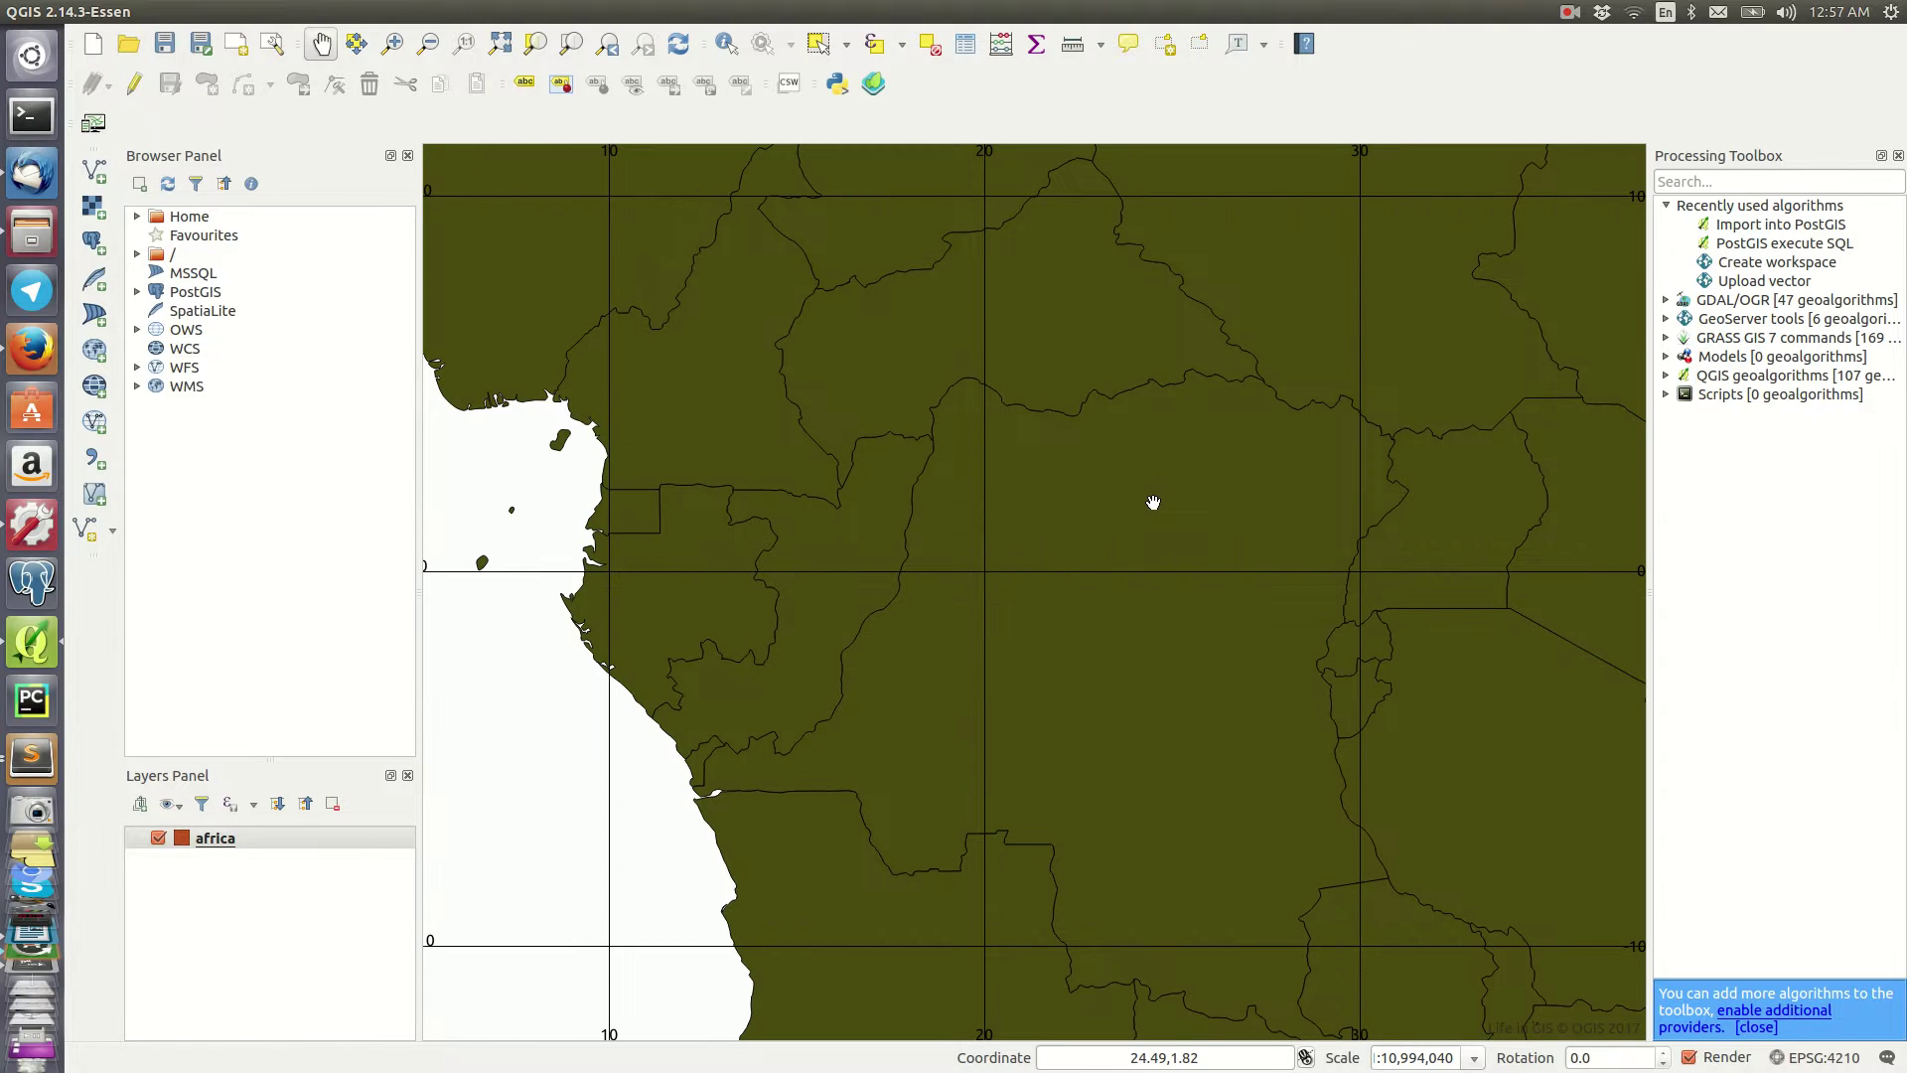
{"action": "scroll", "coordinate": [1152, 502], "scroll_direction": "down", "scroll_amount": 2}
{"action": "scroll", "coordinate": [1152, 502], "scroll_direction": "up", "scroll_amount": 2}
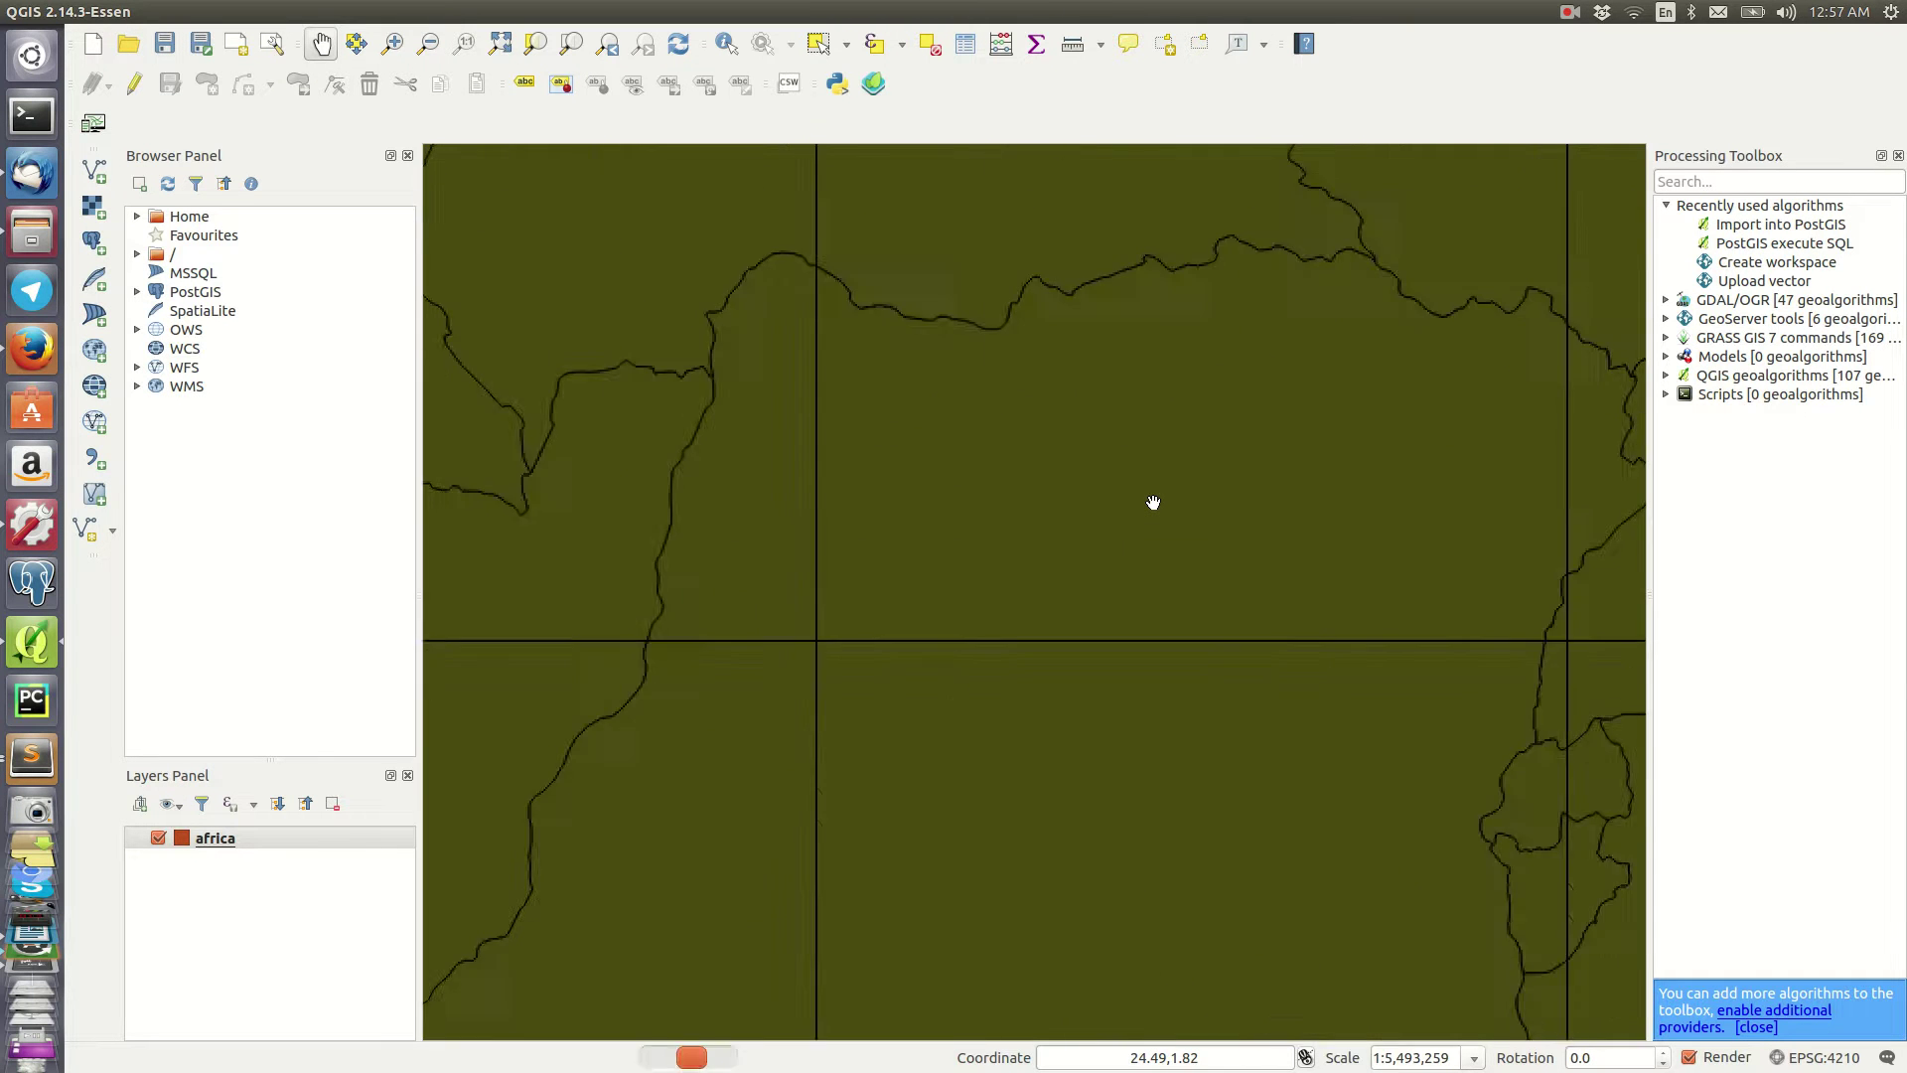
{"action": "scroll", "coordinate": [1148, 496], "scroll_direction": "down", "scroll_amount": 3}
{"action": "scroll", "coordinate": [1145, 487], "scroll_direction": "up", "scroll_amount": 2}
{"action": "scroll", "coordinate": [1147, 481], "scroll_direction": "down", "scroll_amount": 5}
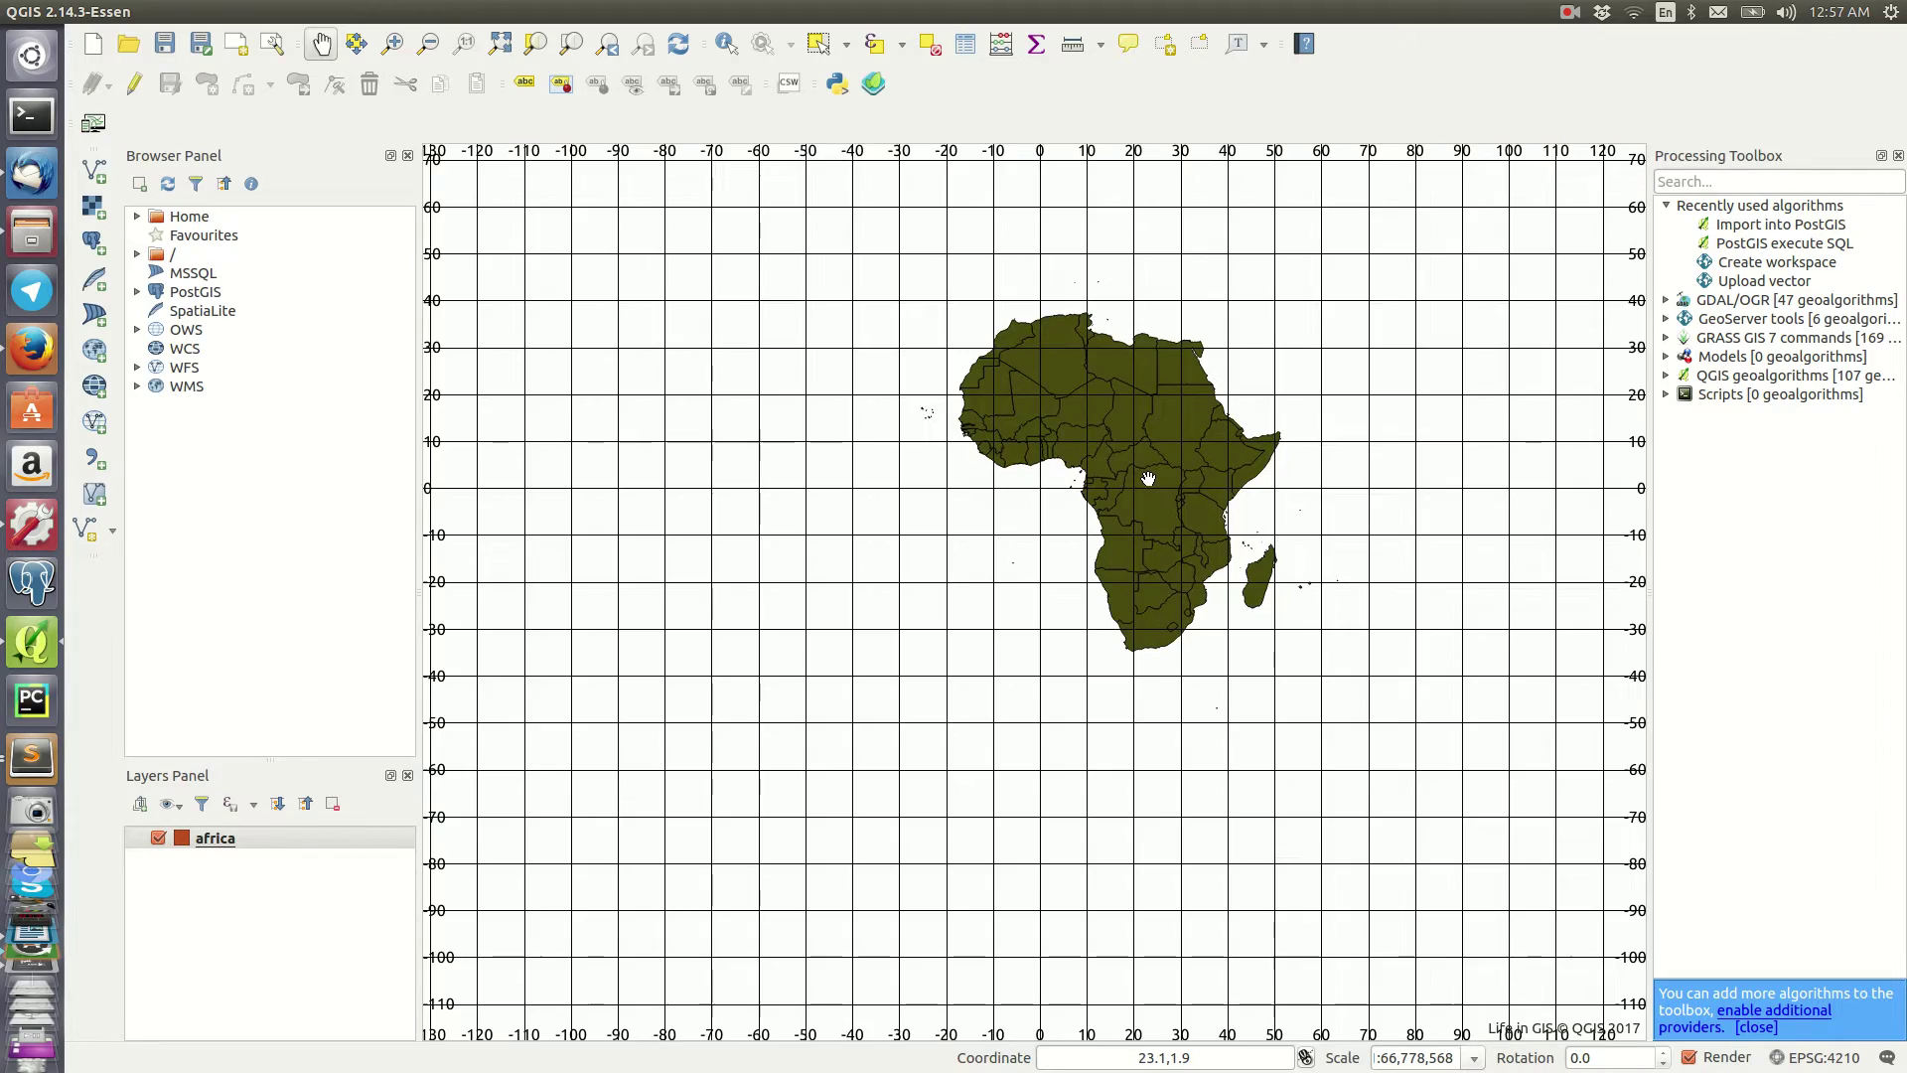
{"action": "scroll", "coordinate": [1148, 479], "scroll_direction": "up", "scroll_amount": 2}
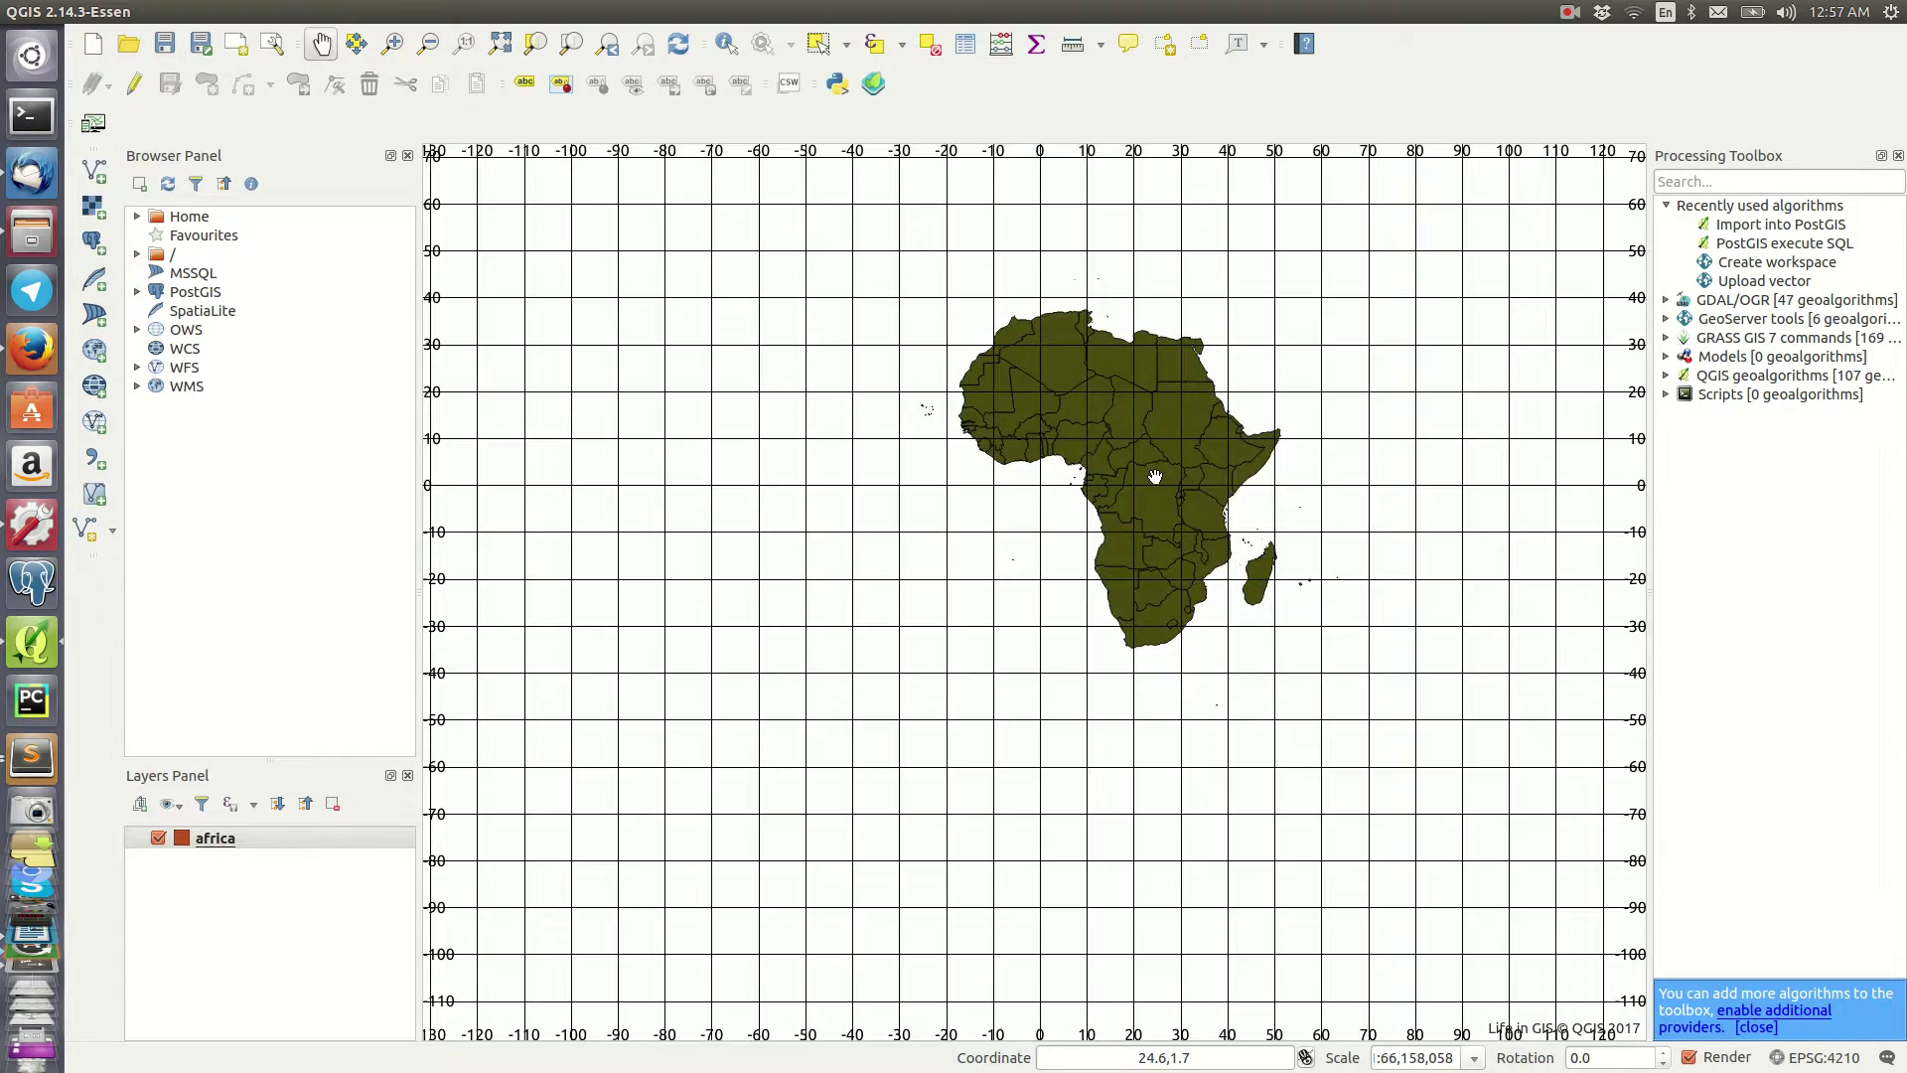
{"action": "scroll", "coordinate": [1155, 477], "scroll_direction": "down", "scroll_amount": 3}
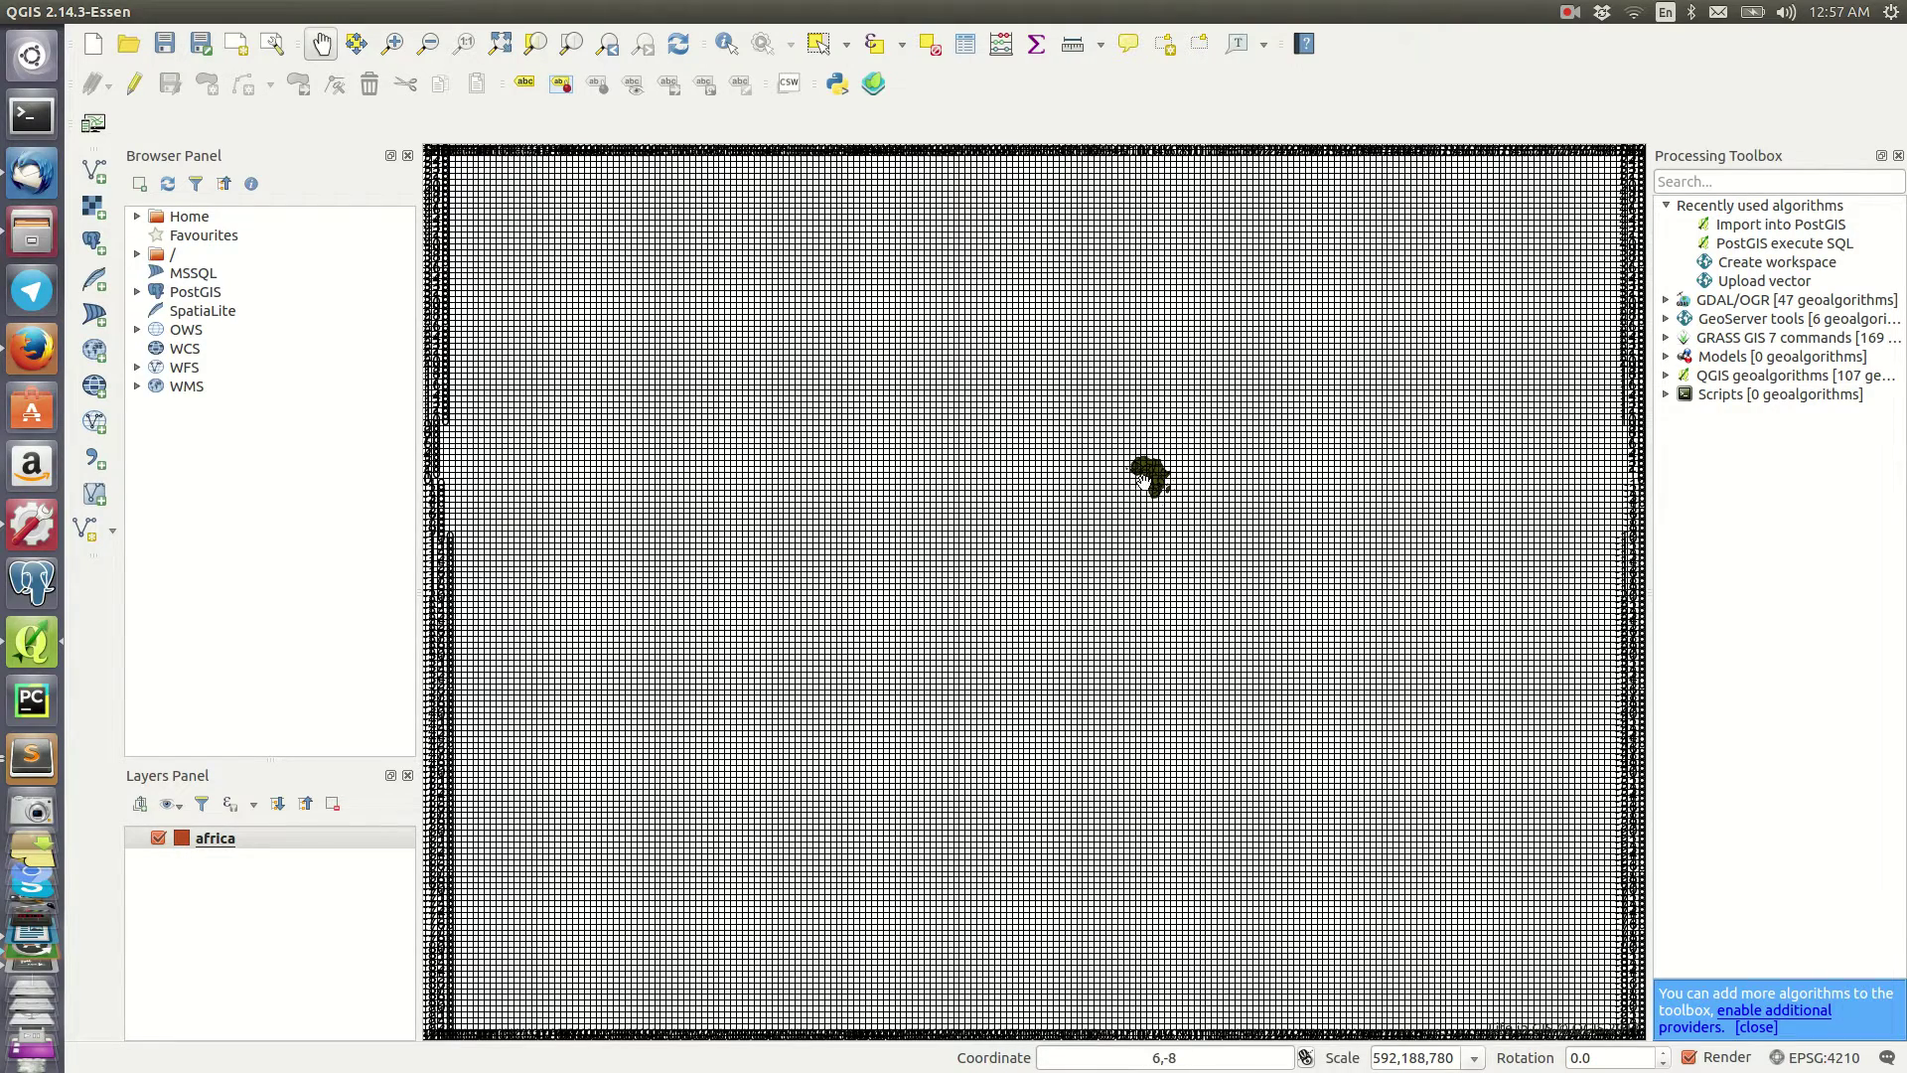
{"action": "scroll", "coordinate": [1149, 477], "scroll_direction": "up", "scroll_amount": 3}
{"action": "scroll", "coordinate": [1149, 474], "scroll_direction": "up", "scroll_amount": 2}
{"action": "left_click_drag", "start_coordinate": [1184, 397], "coordinate": [1261, 417]}
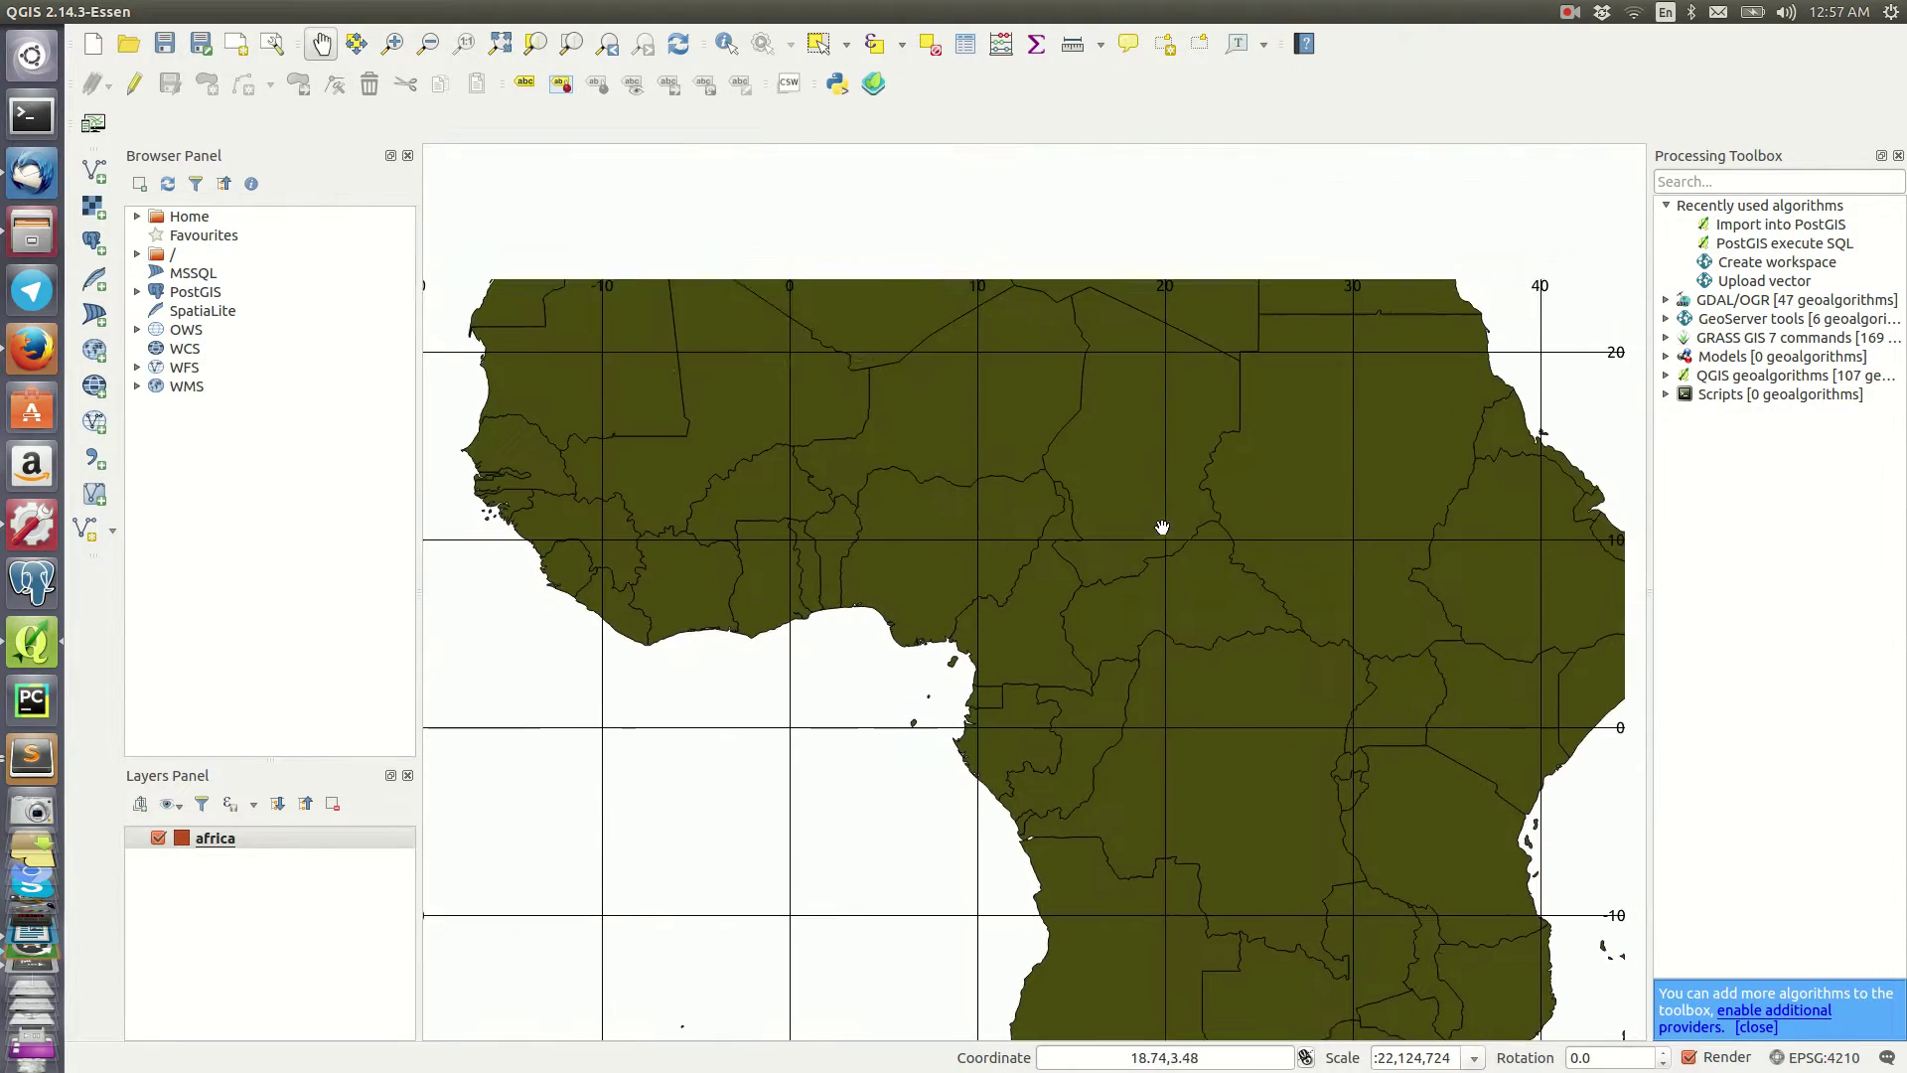
{"action": "scroll", "coordinate": [1248, 402], "scroll_direction": "down", "scroll_amount": 1}
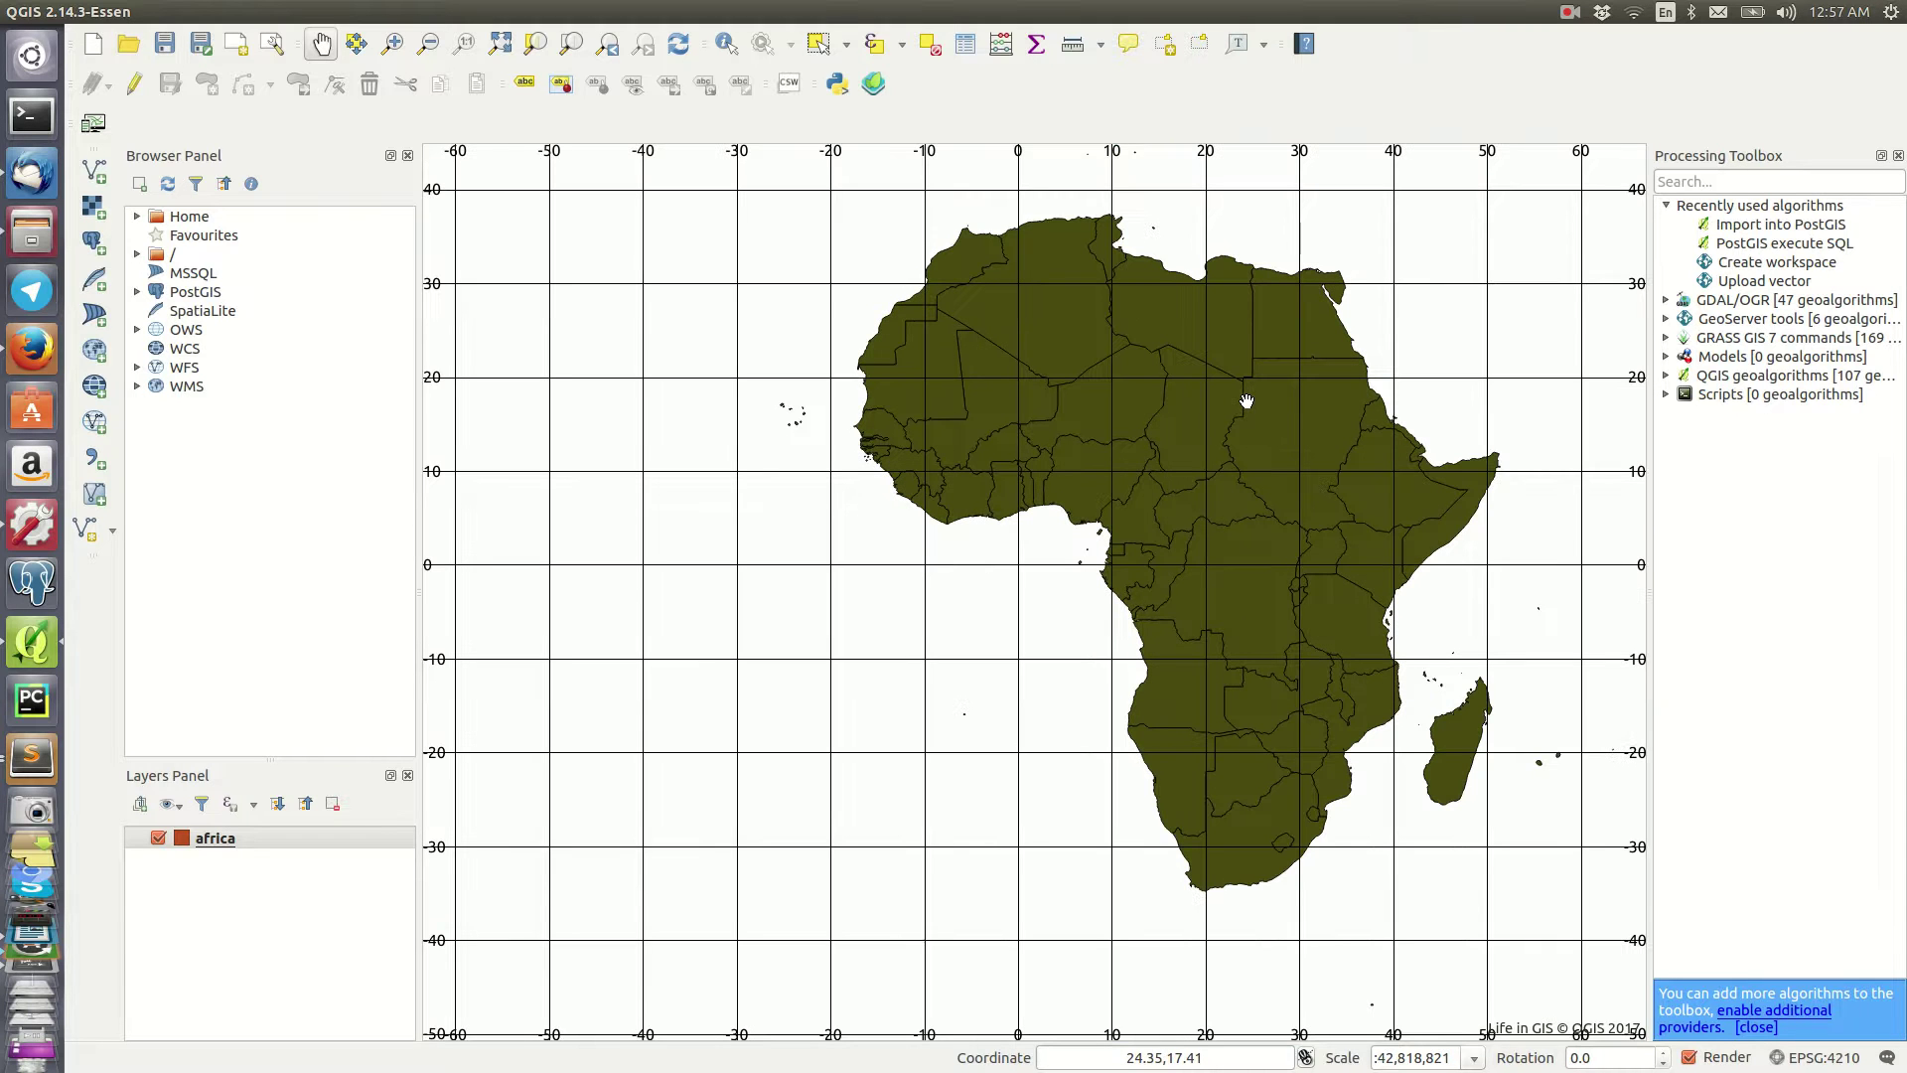
Step: Turn on the Scale Bar decoration
{"action": "mouse_move", "coordinate": [312, 14]}
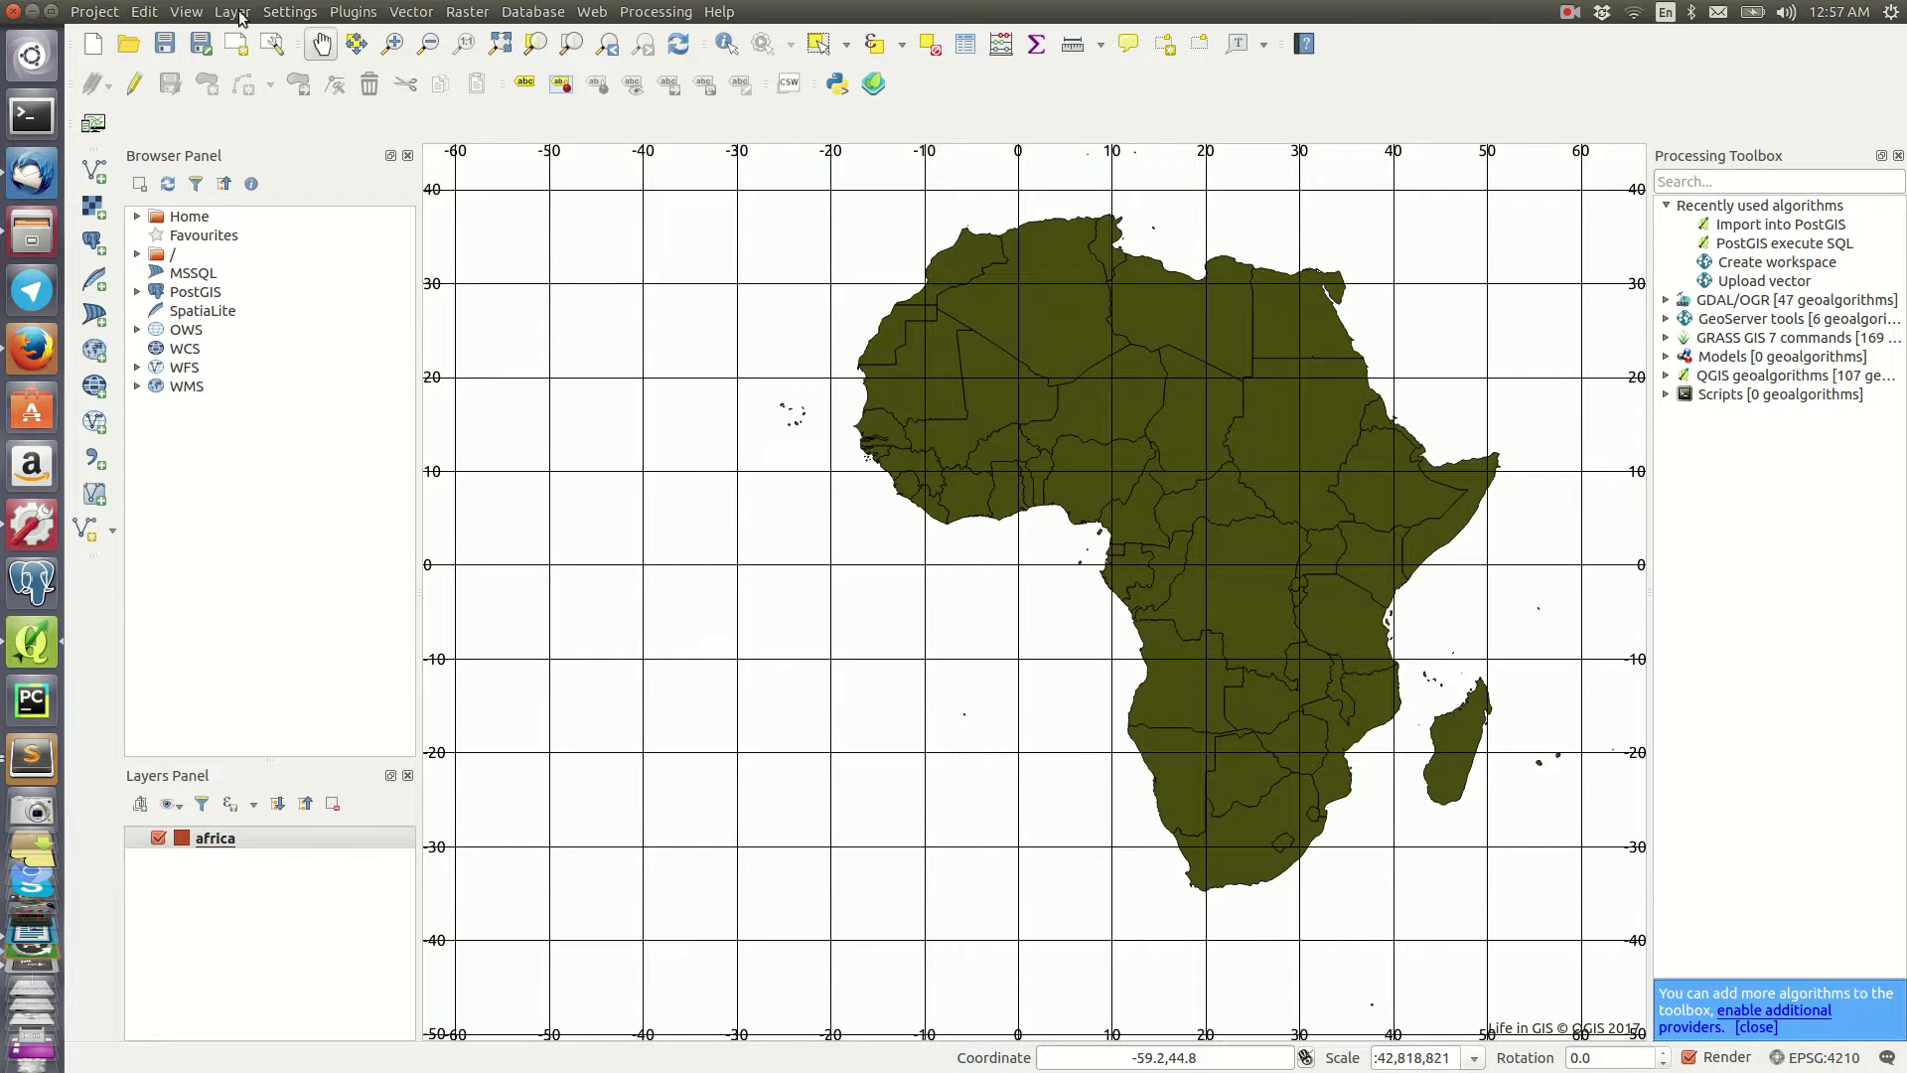
{"action": "left_click", "coordinate": [186, 12]}
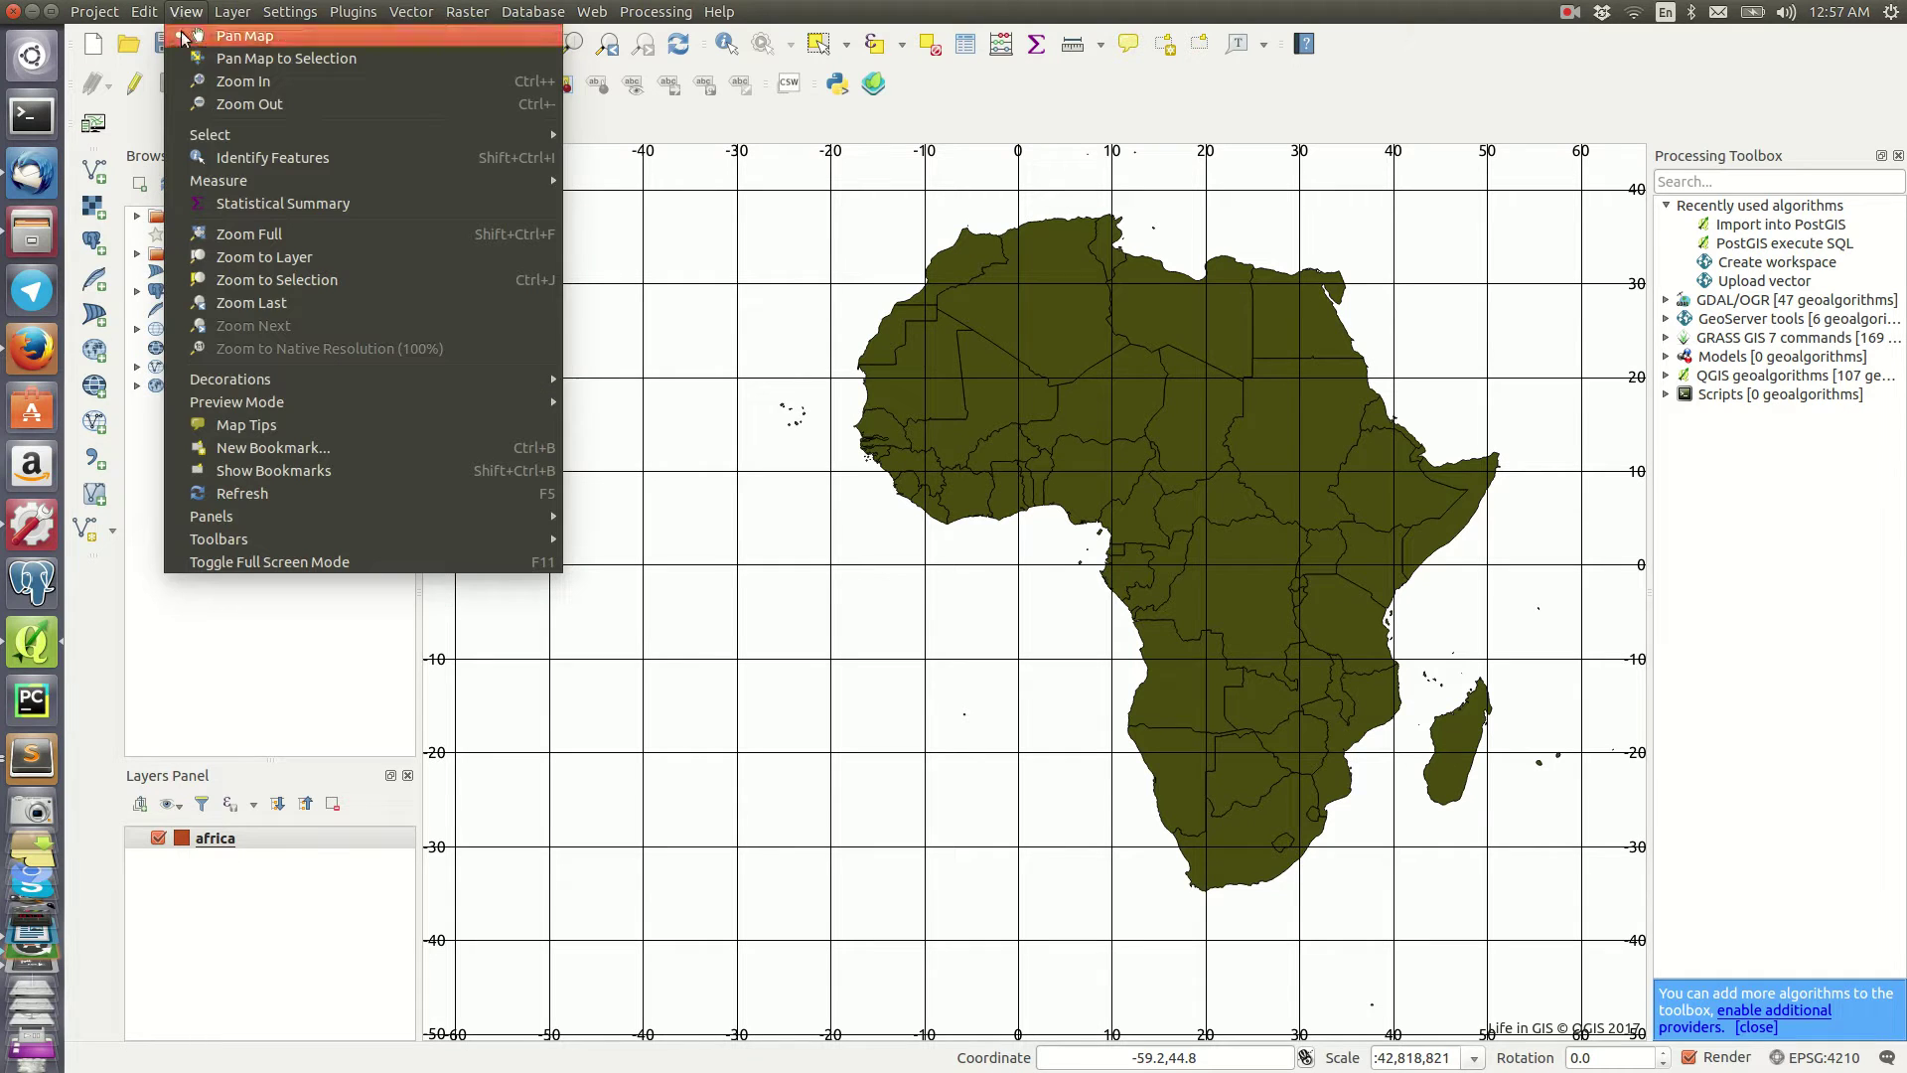
{"action": "mouse_move", "coordinate": [270, 380]}
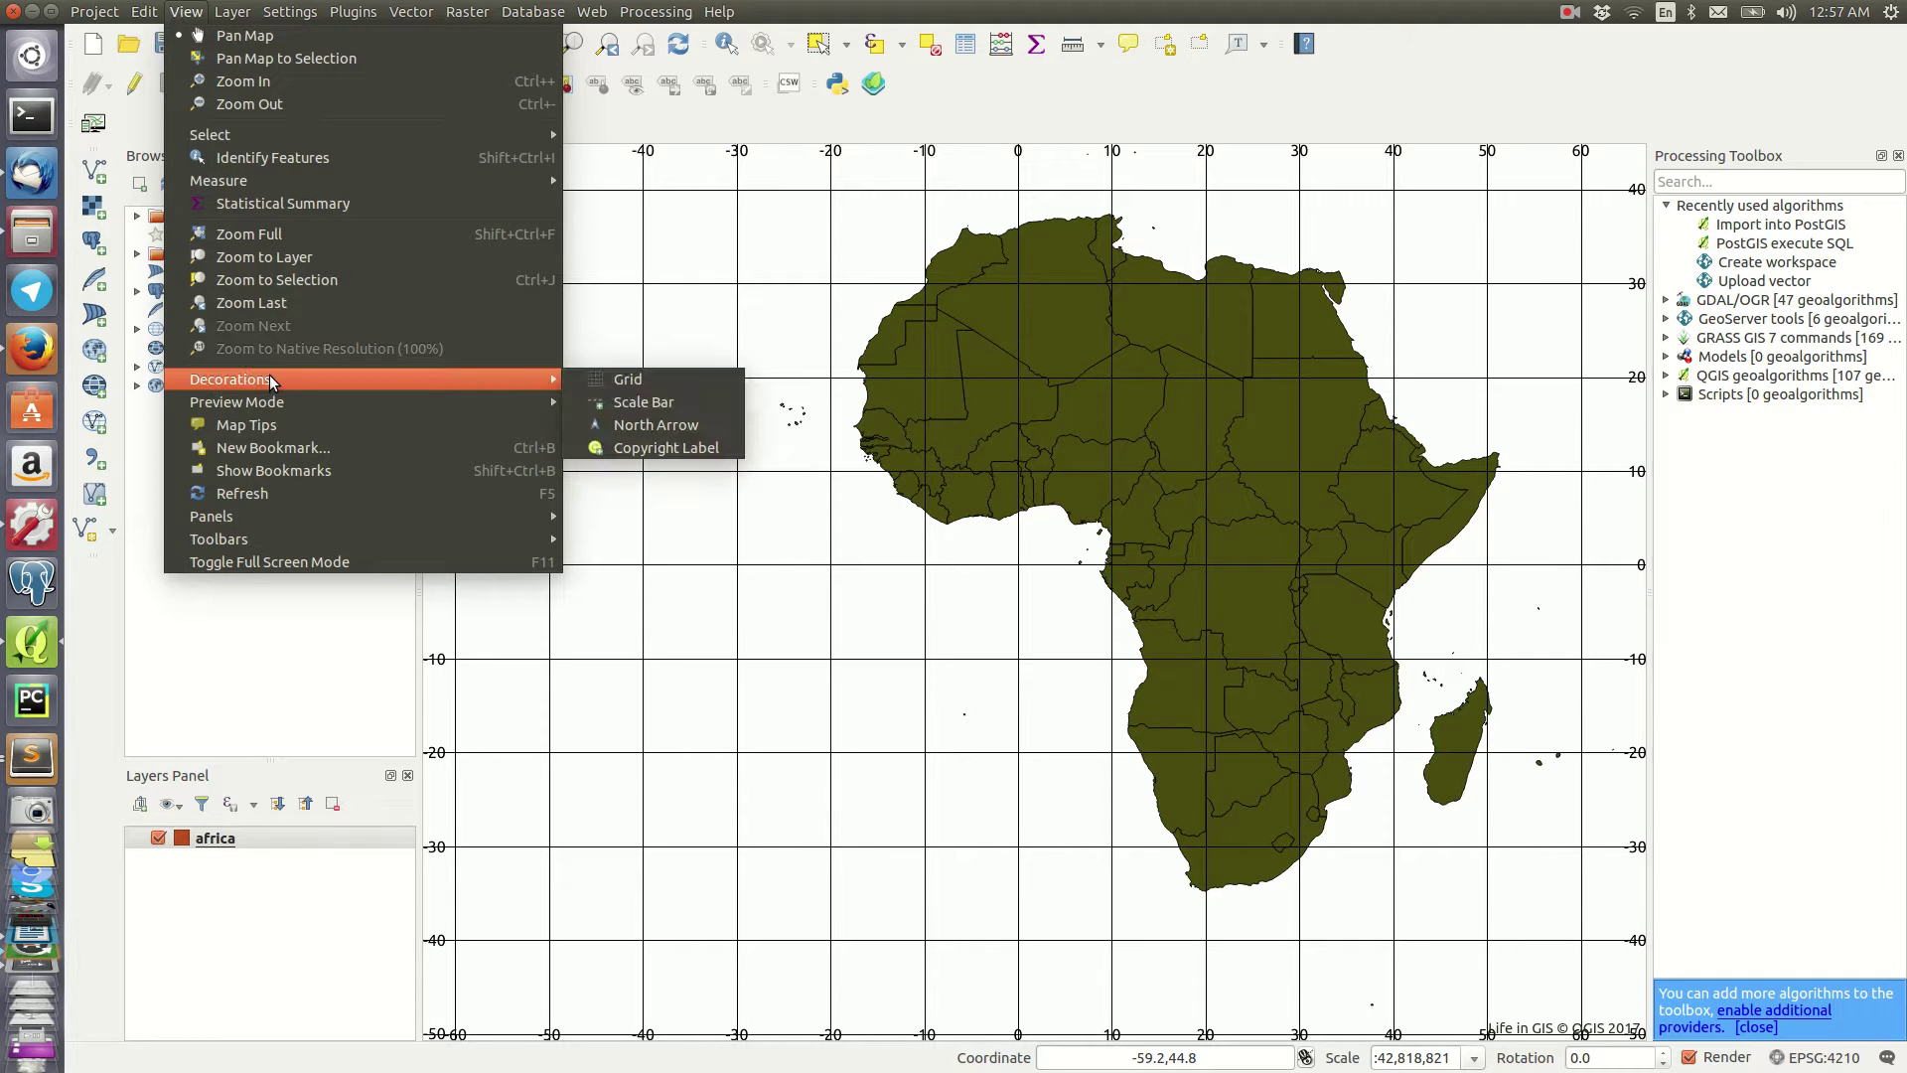
{"action": "left_click", "coordinate": [642, 403]}
{"action": "left_click", "coordinate": [681, 388]}
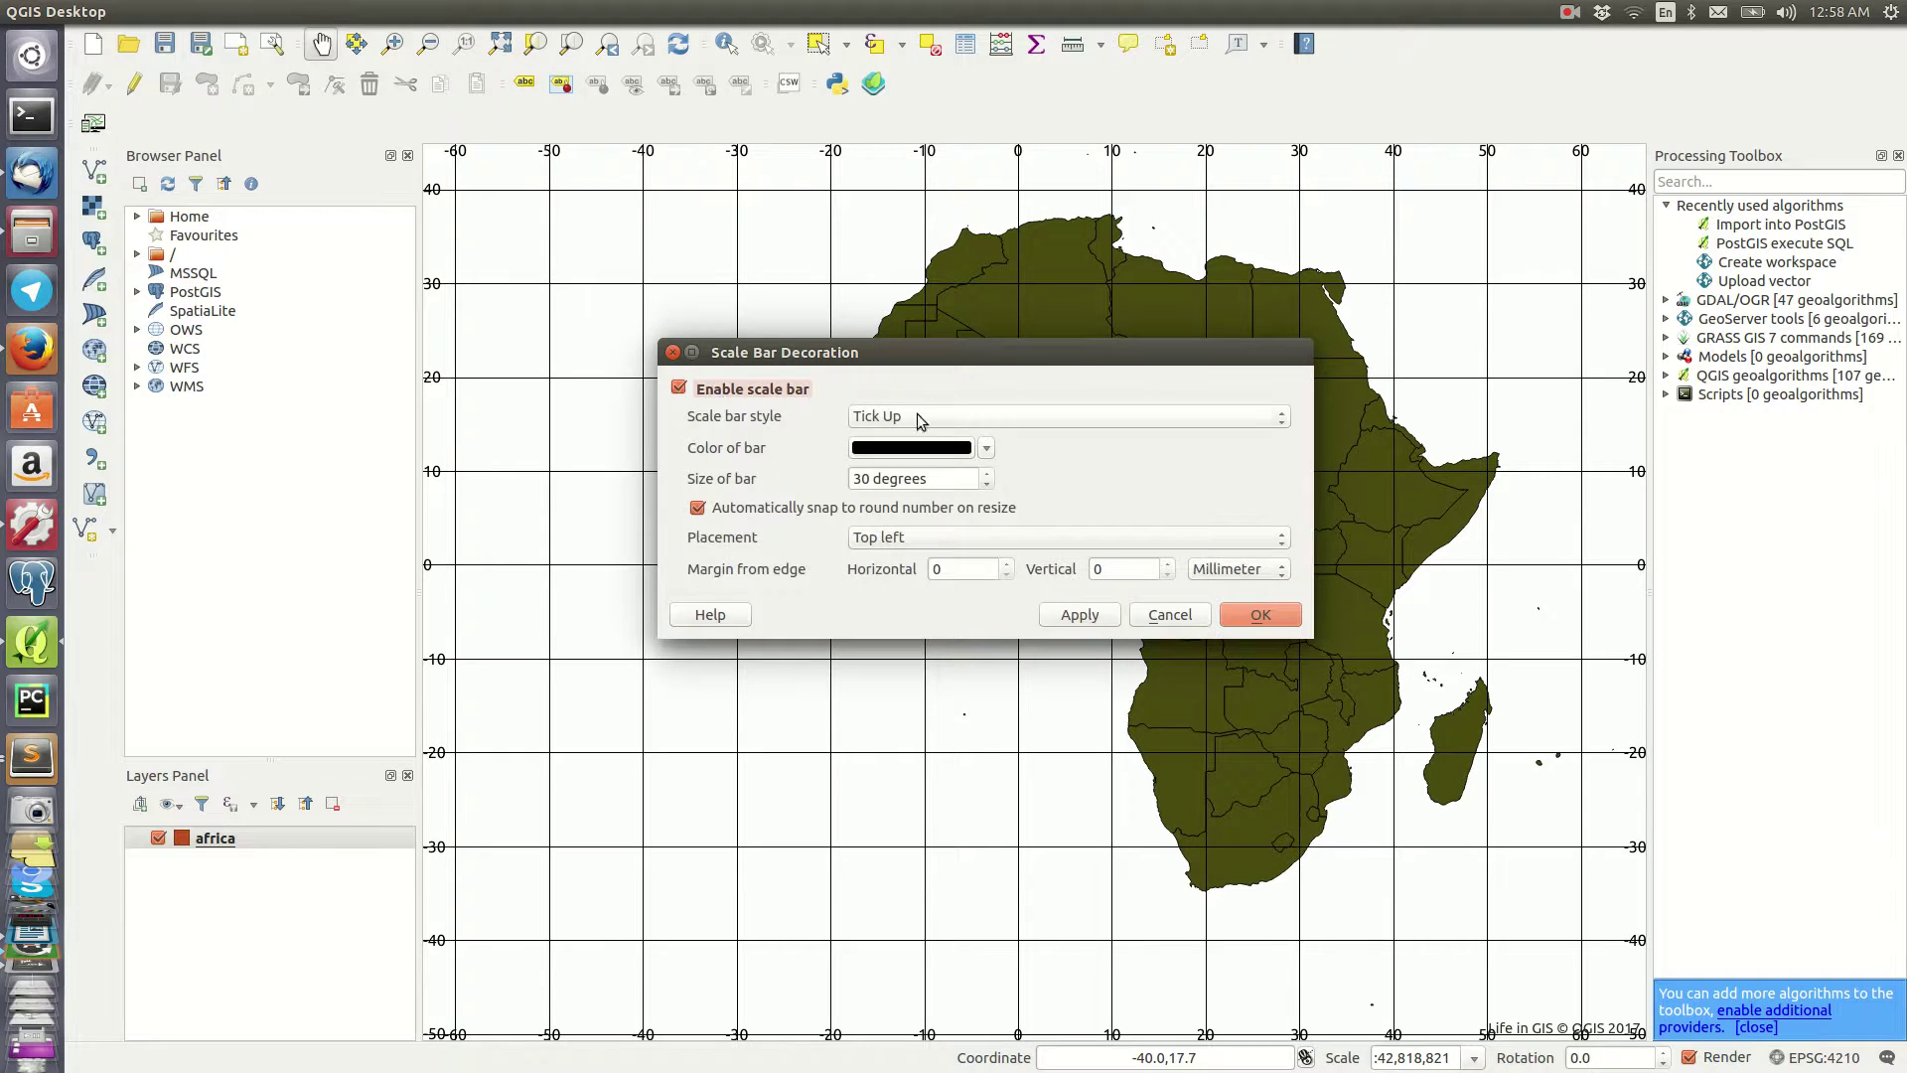
Step: Try the Tick Down and Bar scale bar styles, settling on Tick Up
{"action": "left_click", "coordinate": [920, 413]}
{"action": "left_click", "coordinate": [934, 397]}
{"action": "left_click", "coordinate": [1039, 419]}
{"action": "left_click", "coordinate": [945, 445]}
{"action": "left_click", "coordinate": [1033, 415]}
{"action": "left_click", "coordinate": [955, 449]}
{"action": "left_click", "coordinate": [1027, 415]}
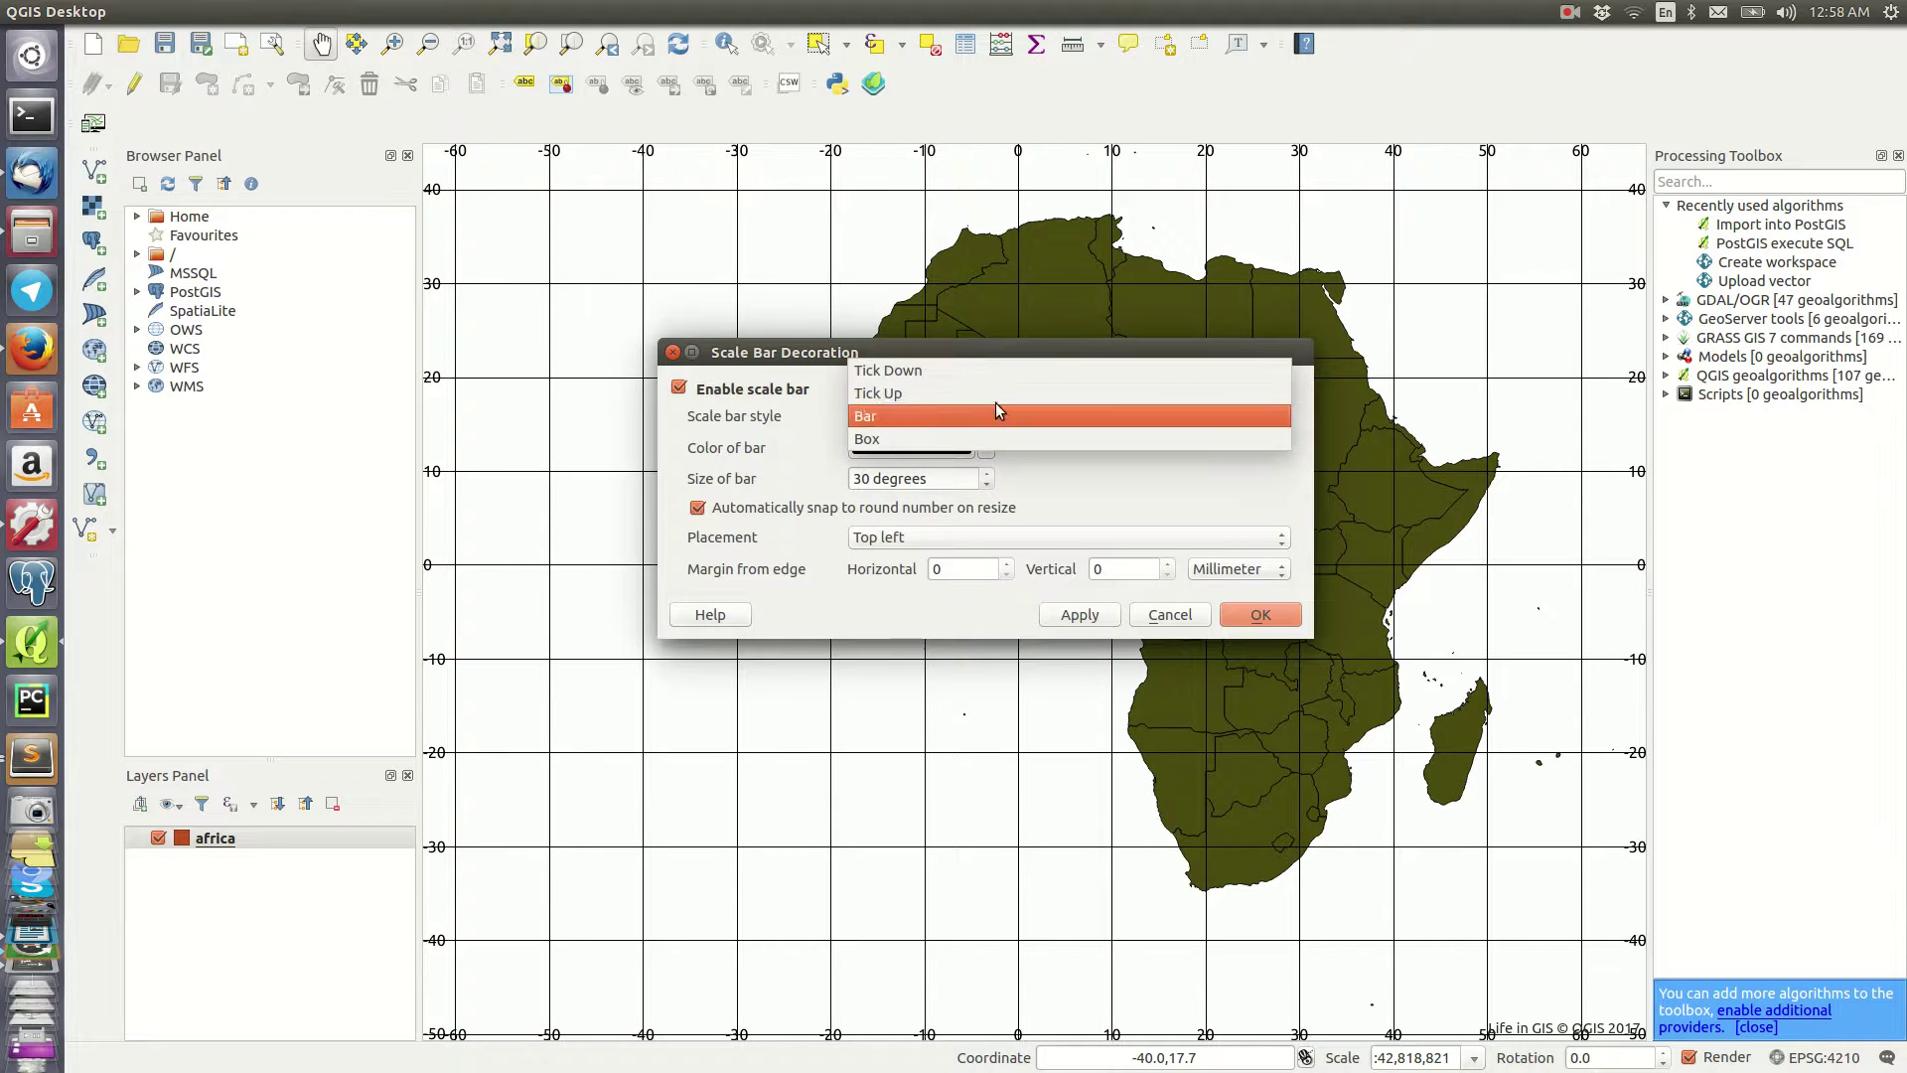
{"action": "left_click", "coordinate": [991, 392]}
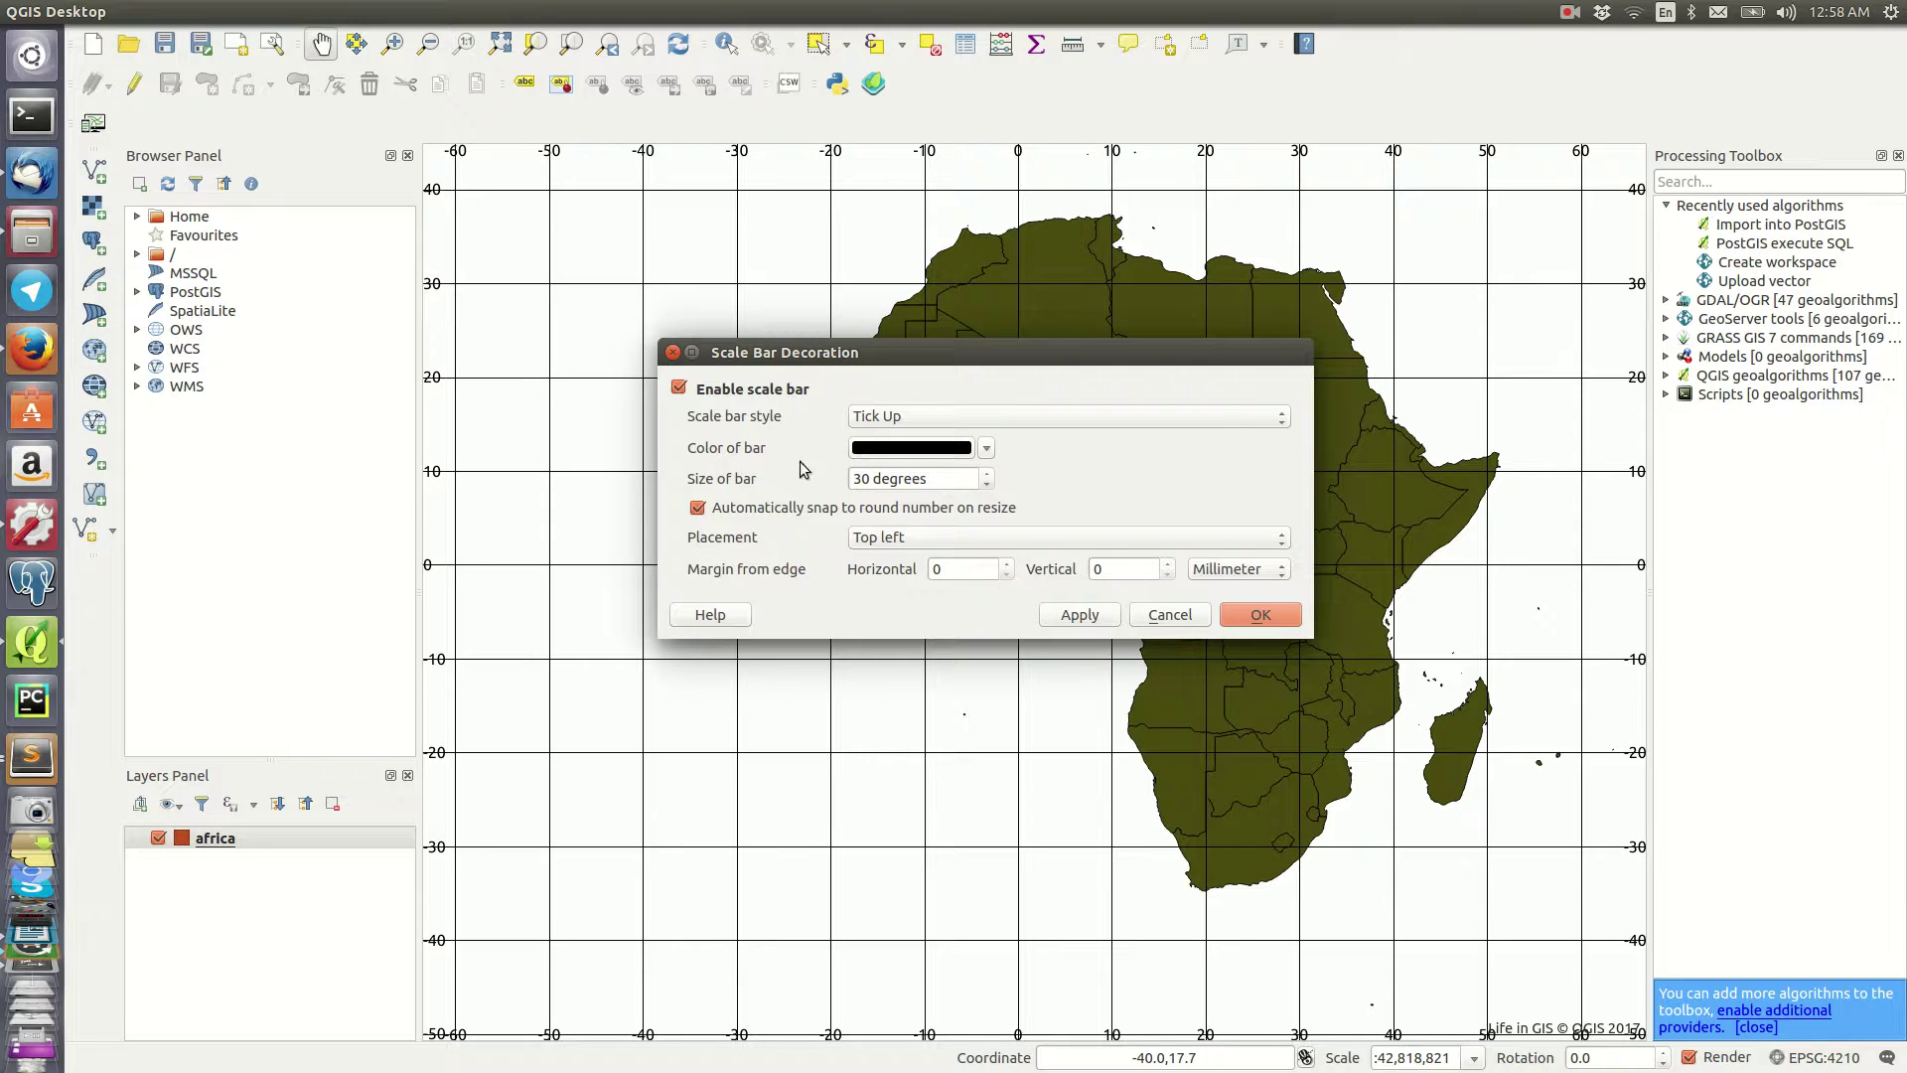
Step: Place the 4,000 km scale bar at bottom left and apply it
{"action": "left_click", "coordinate": [1058, 617]}
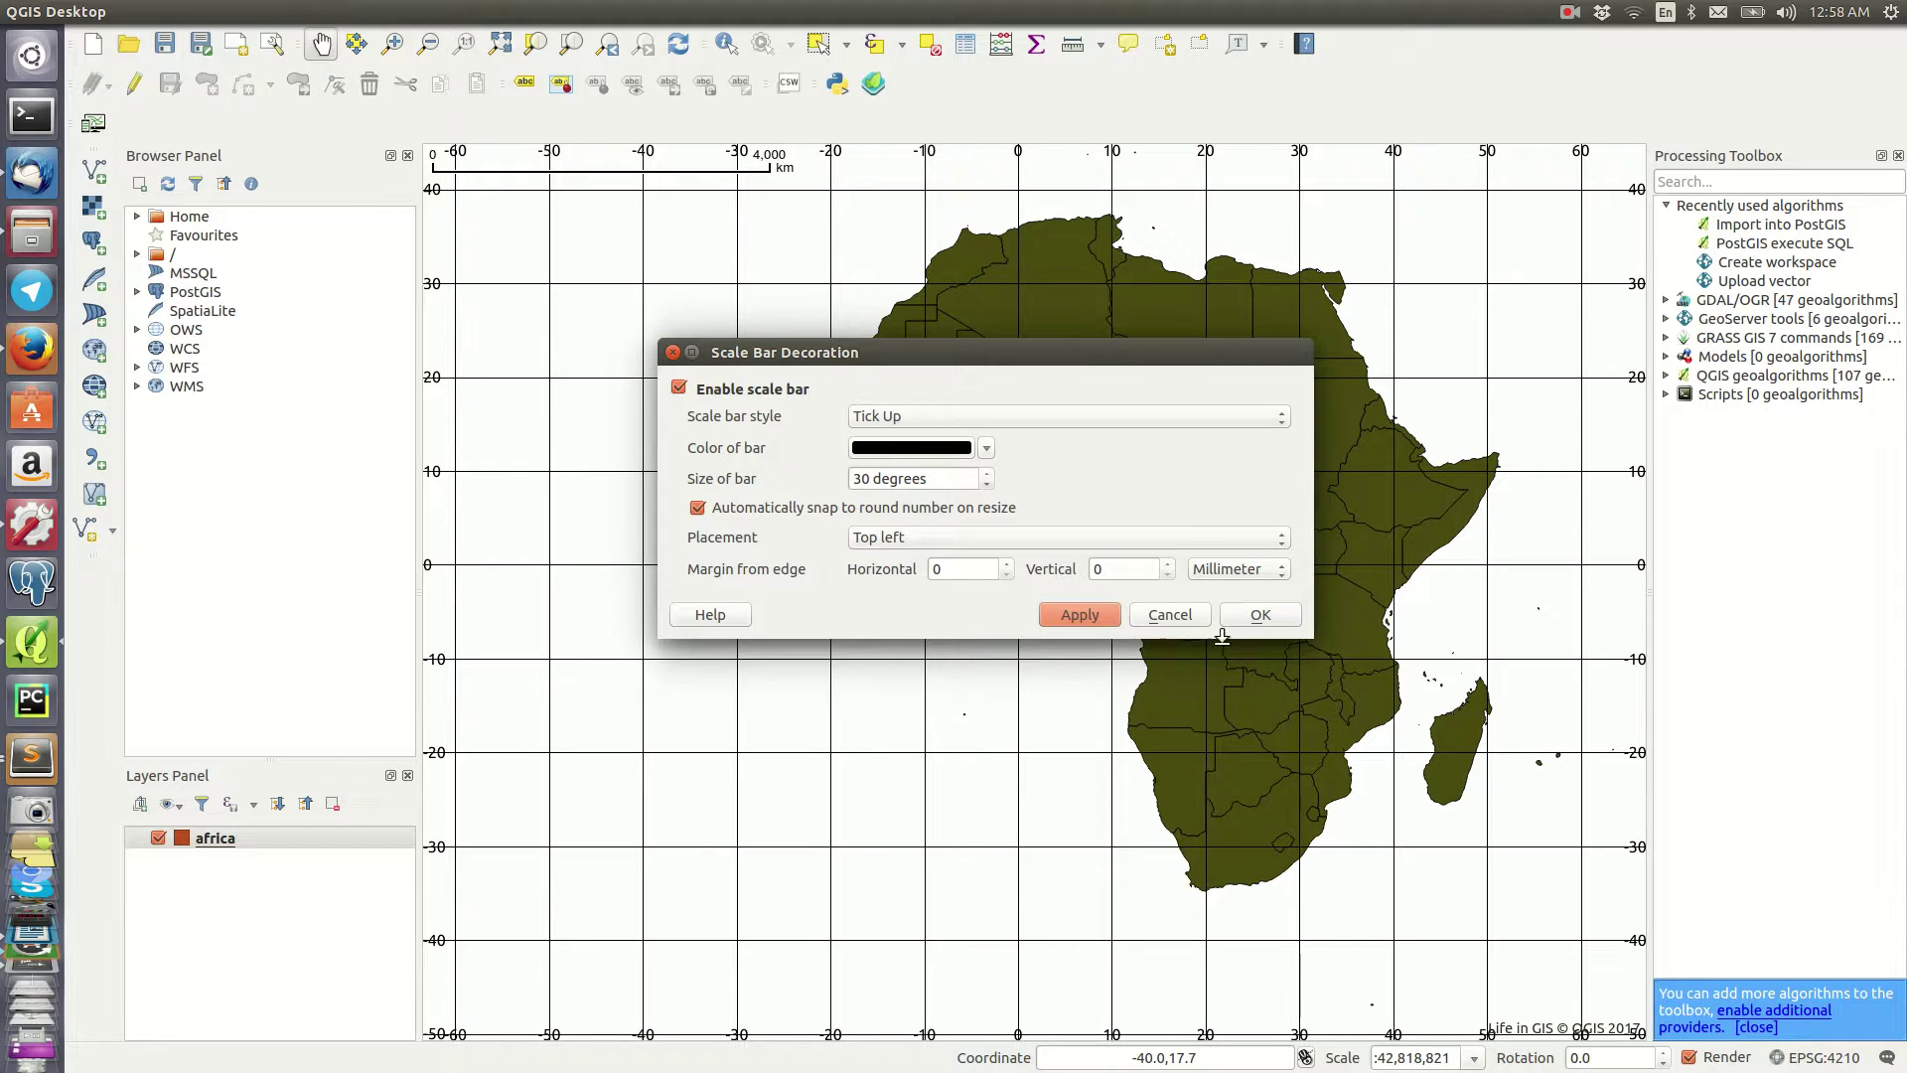
{"action": "left_click", "coordinate": [1202, 537]}
{"action": "left_click", "coordinate": [906, 584]}
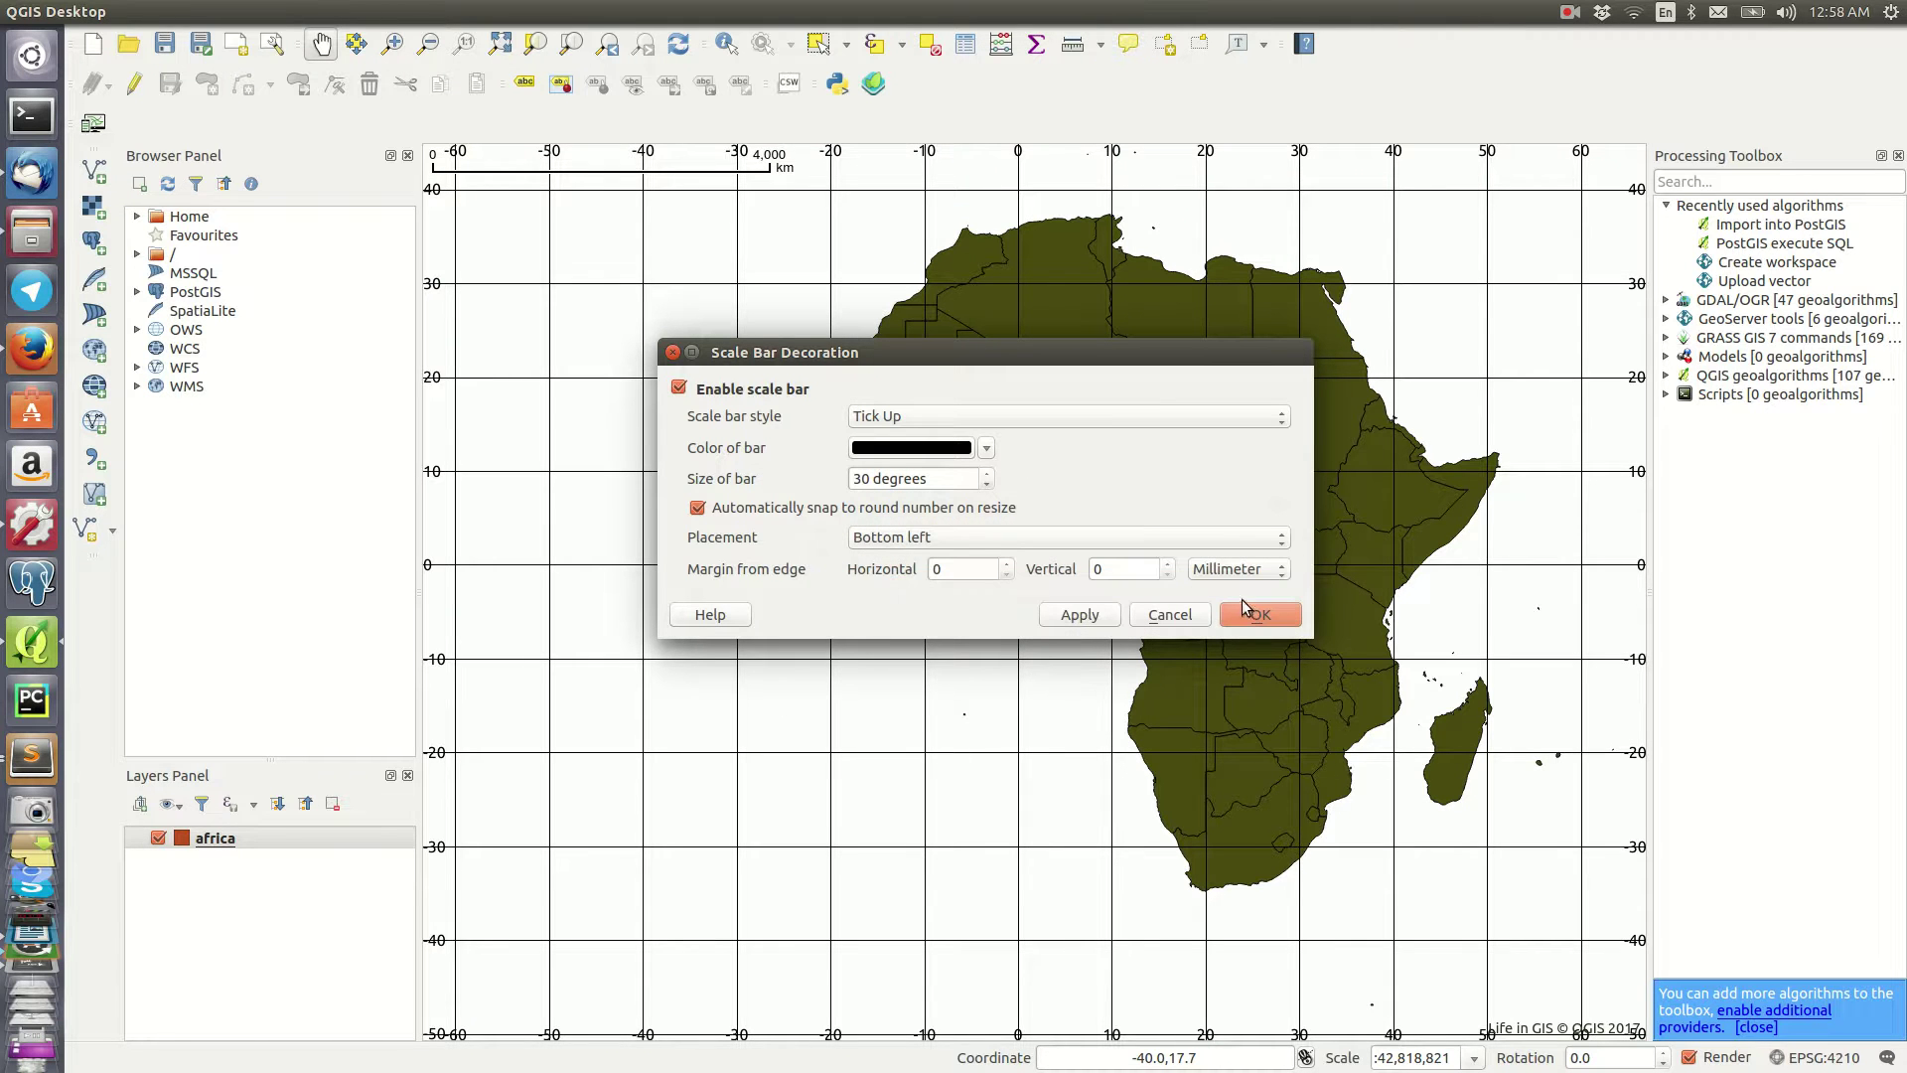
{"action": "left_click", "coordinate": [1093, 613]}
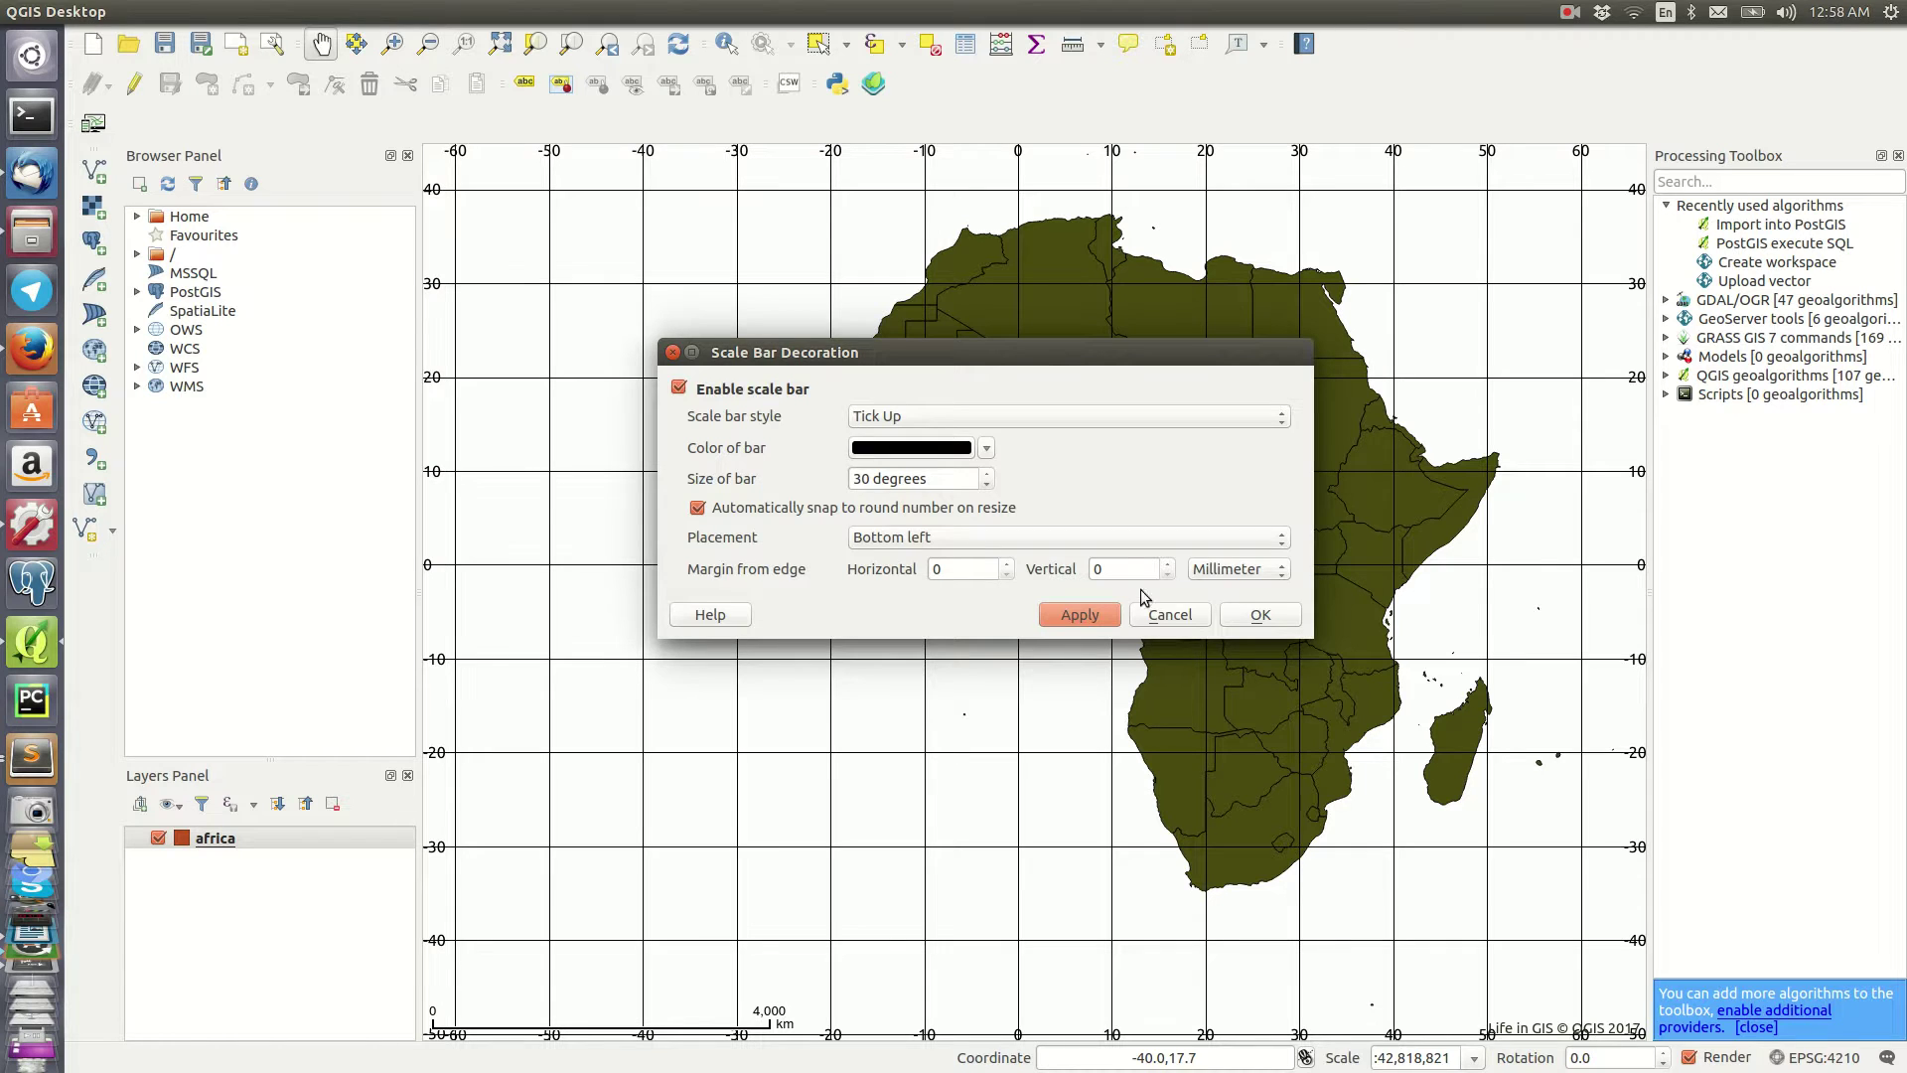
{"action": "left_click", "coordinate": [1259, 615]}
{"action": "scroll", "coordinate": [1176, 727], "scroll_direction": "up", "scroll_amount": 2}
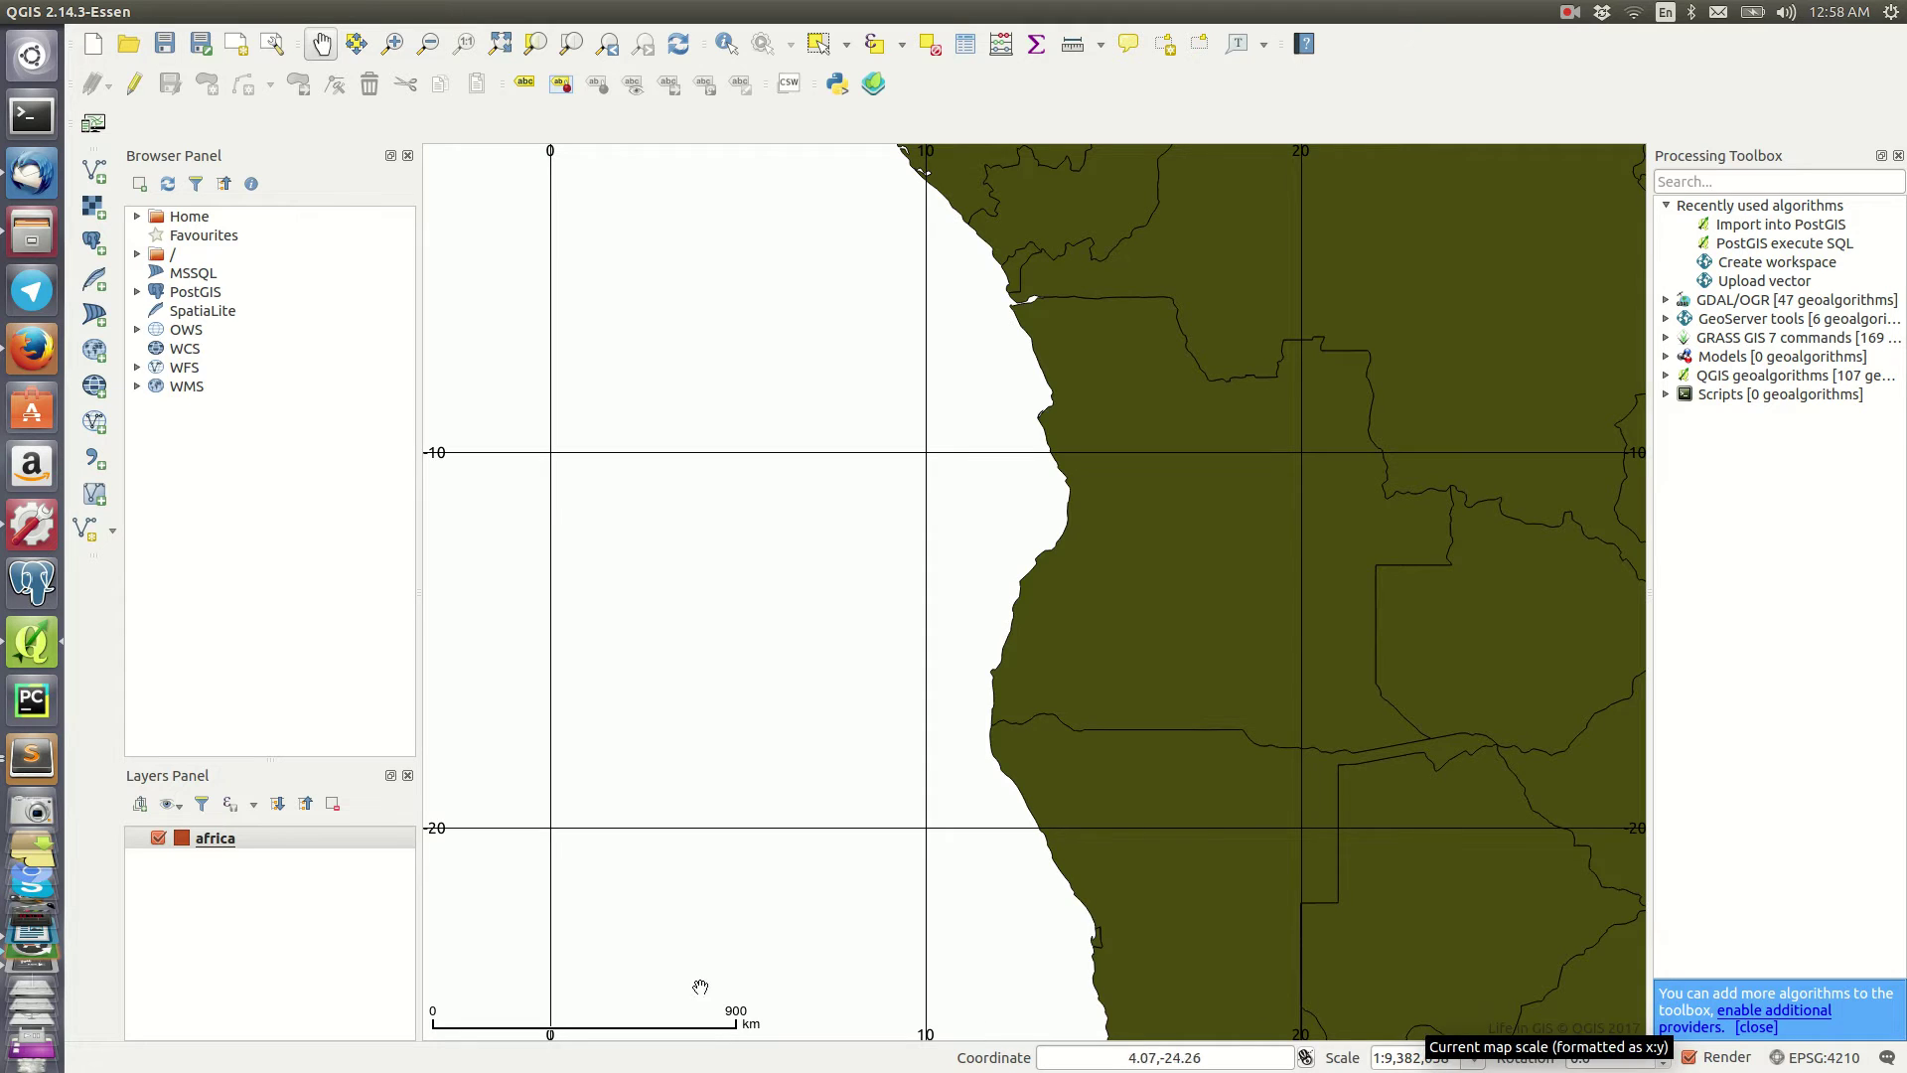
{"action": "scroll", "coordinate": [1099, 724], "scroll_direction": "down", "scroll_amount": 3}
{"action": "scroll", "coordinate": [1094, 724], "scroll_direction": "up", "scroll_amount": 4}
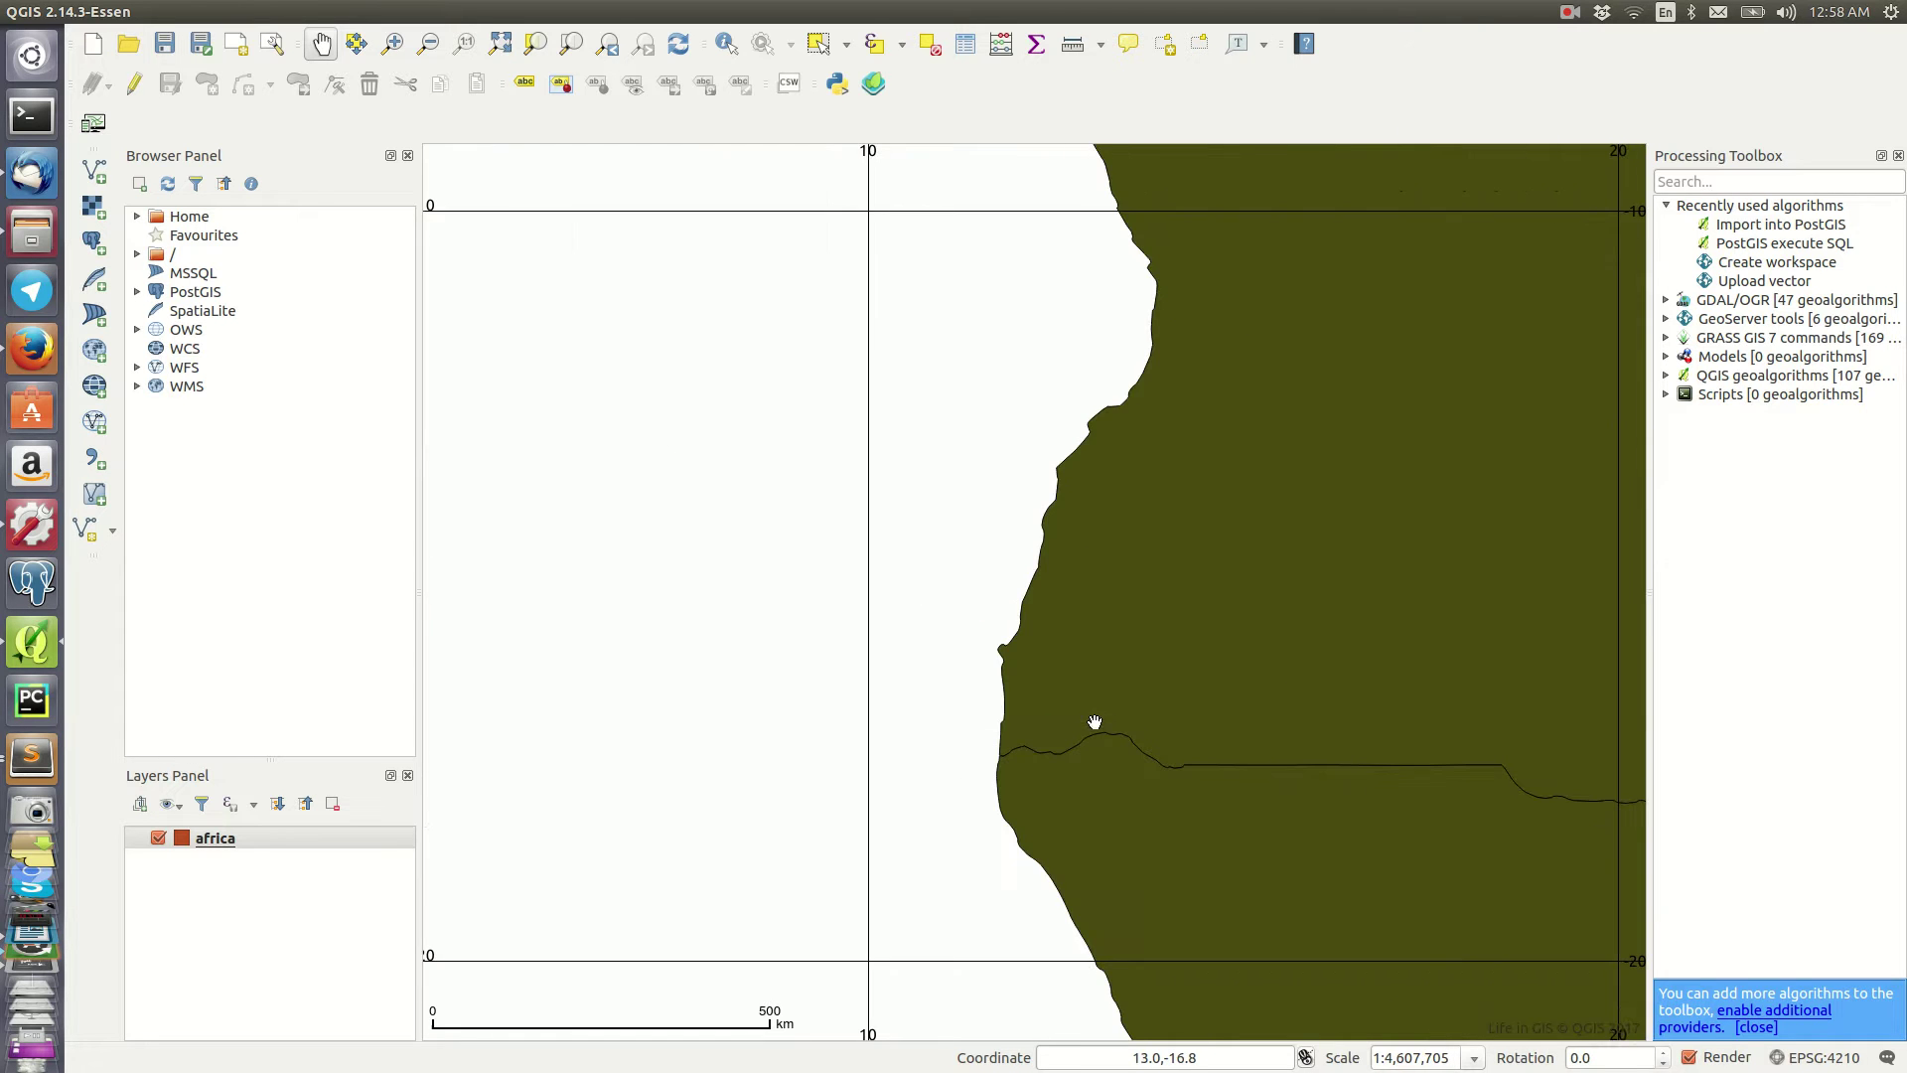
{"action": "scroll", "coordinate": [1094, 708], "scroll_direction": "down", "scroll_amount": 3}
{"action": "left_click_drag", "start_coordinate": [1093, 708], "coordinate": [1088, 435]}
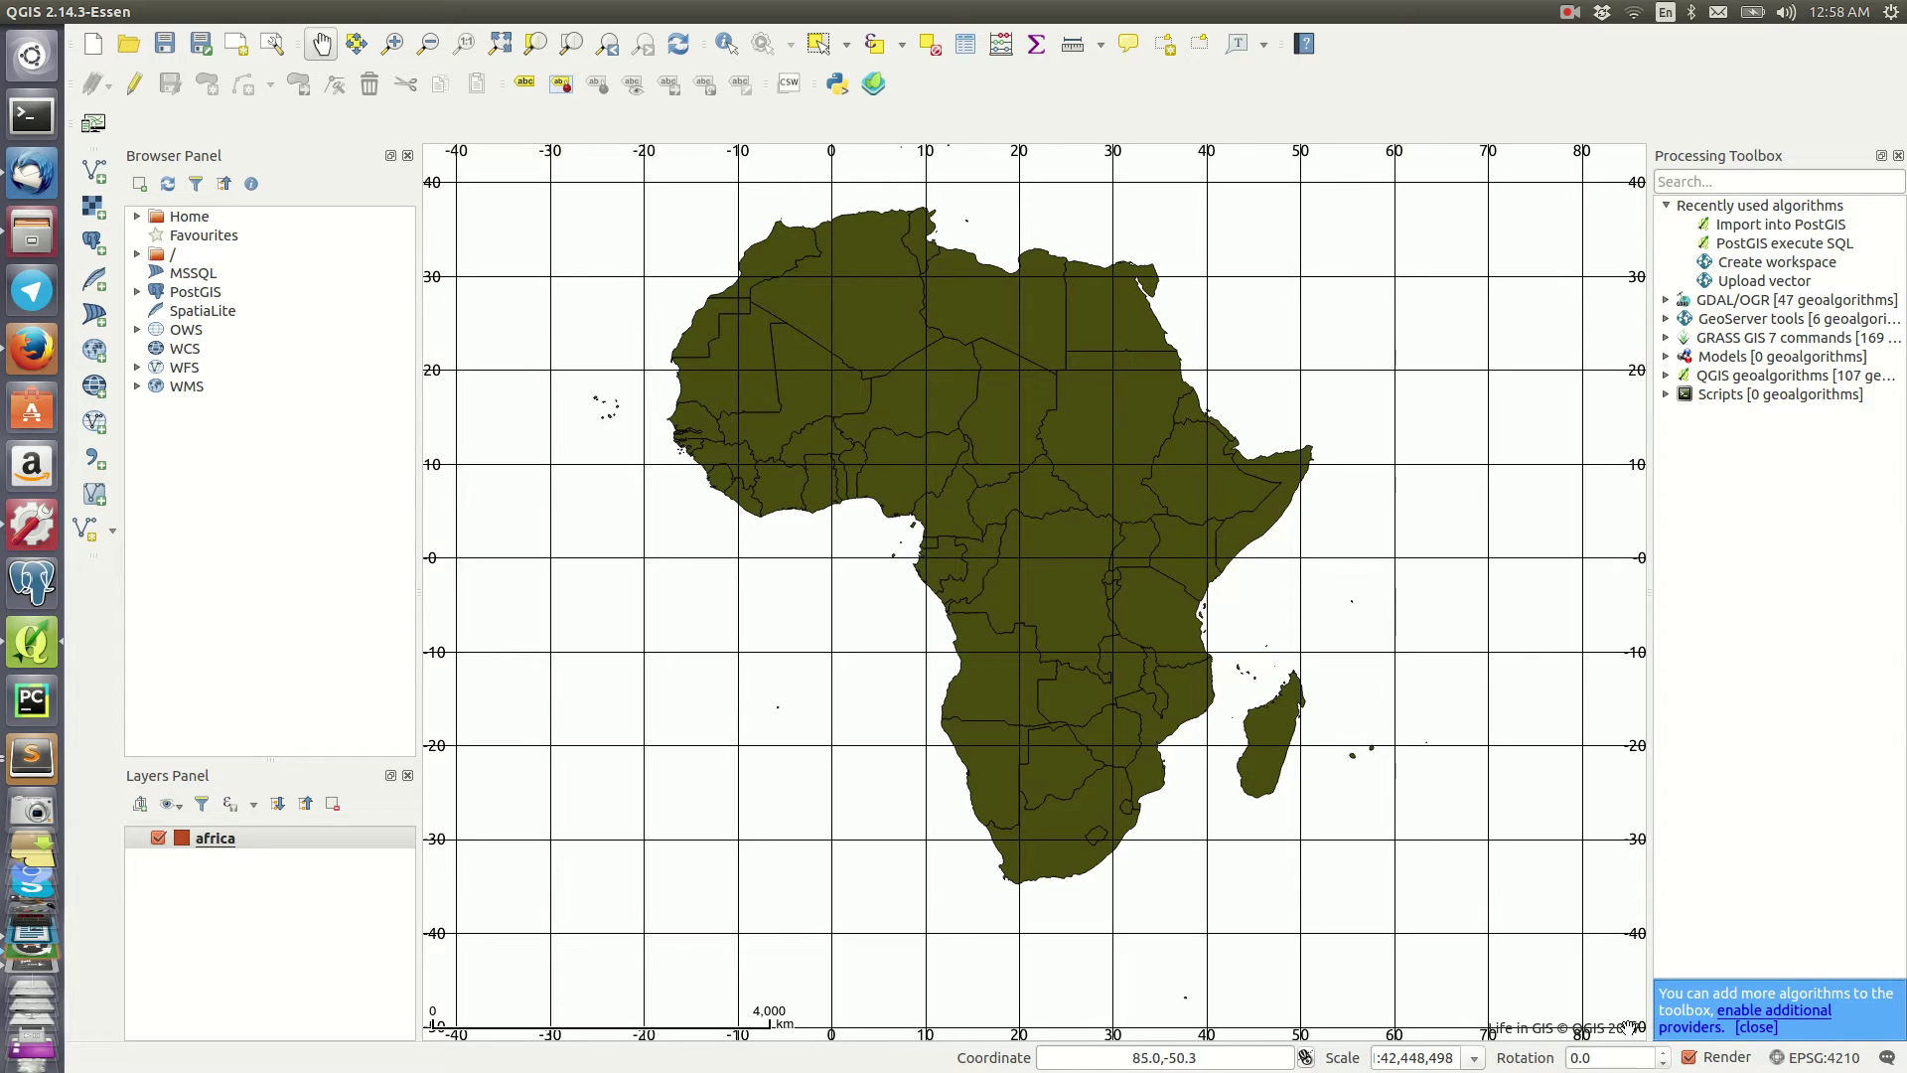